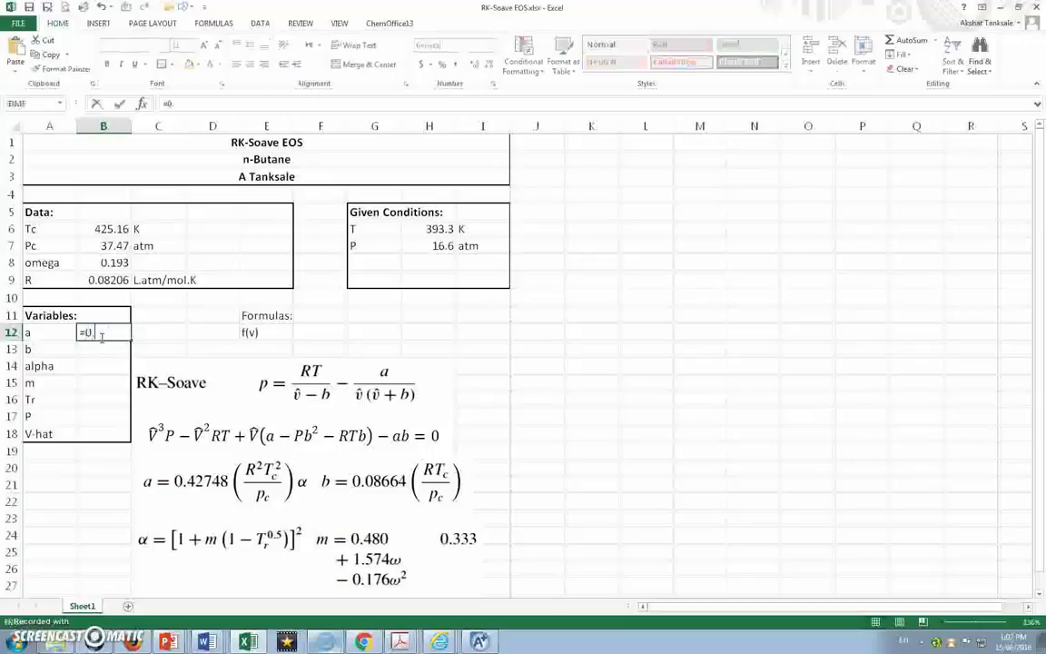
# - Complete the formula for a in B12 as =0.42748*(B9^2*B6^2/B7)*B14
pyautogui.write('748')
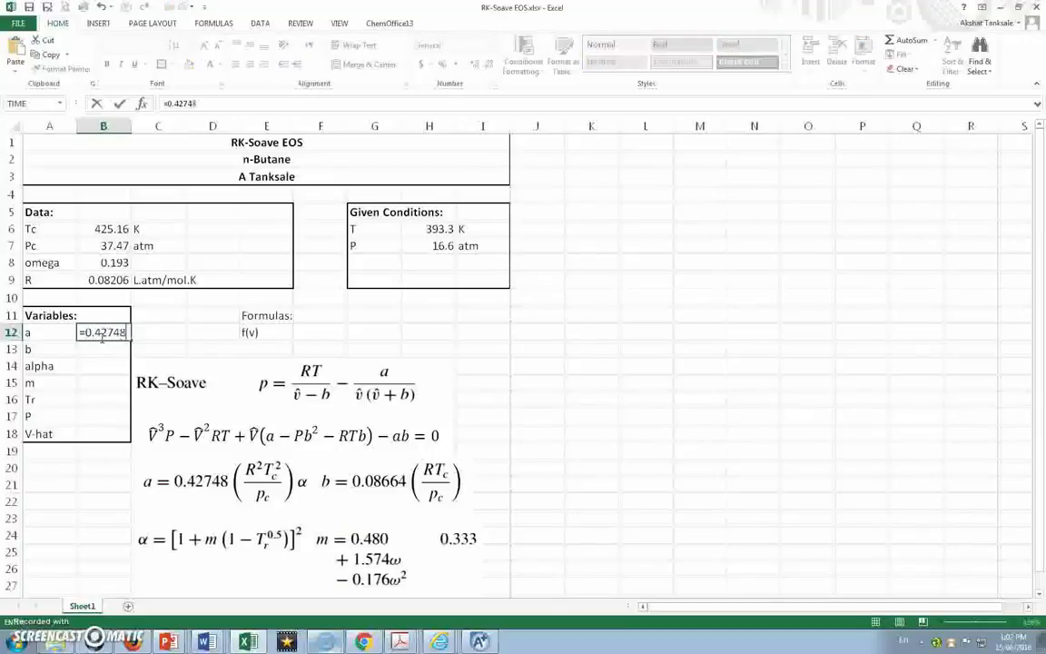
pyautogui.write('*(')
pyautogui.click(105, 278)
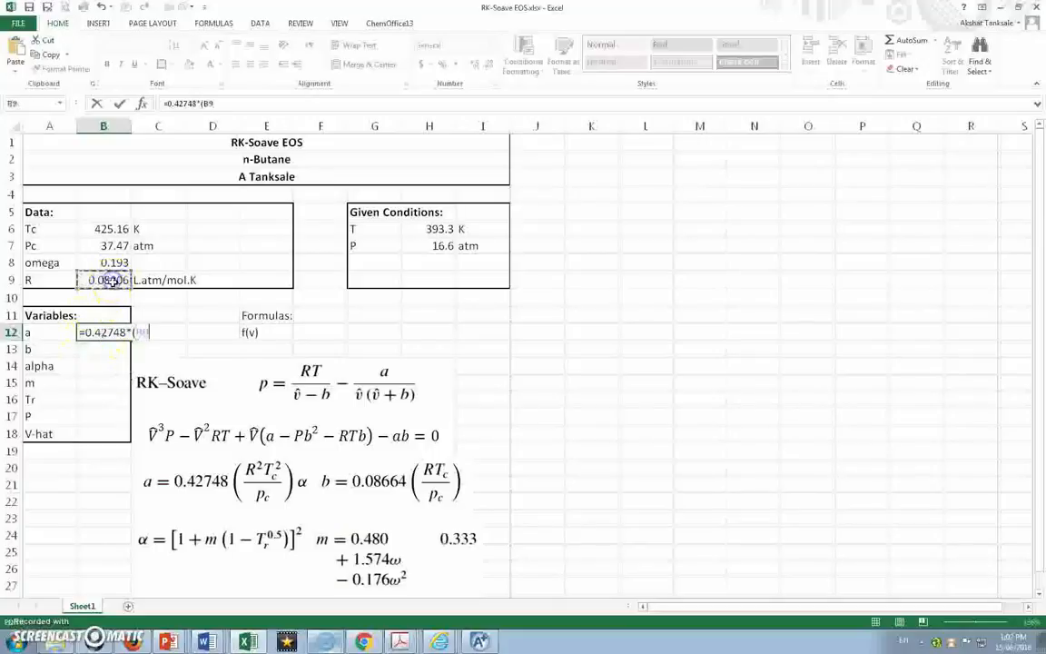
pyautogui.write('^')
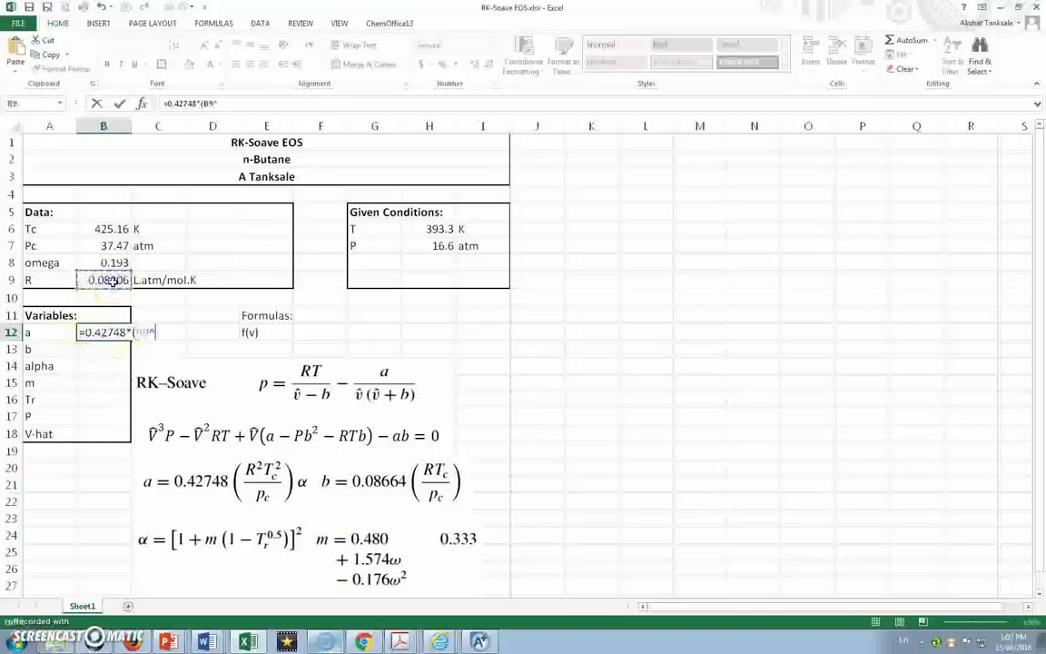
pyautogui.write('2*')
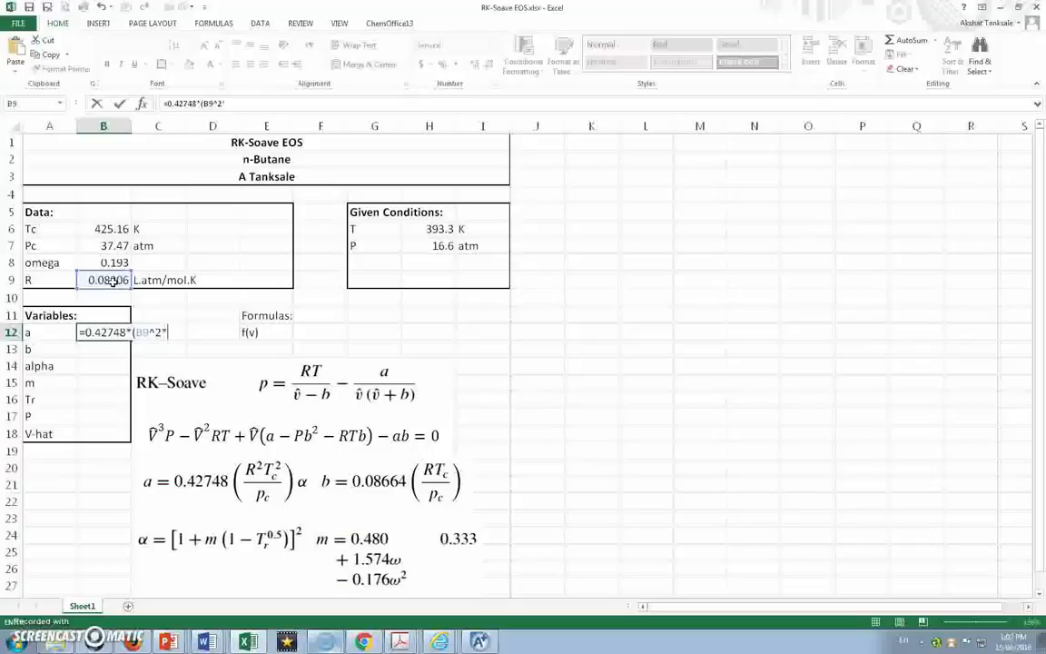
pyautogui.click(110, 228)
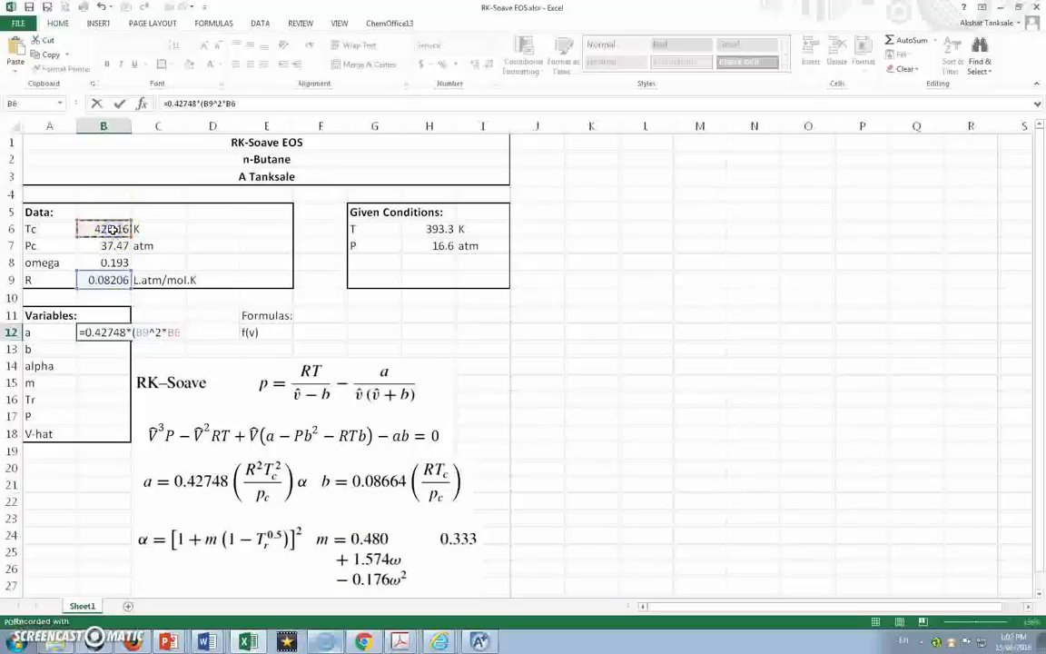
pyautogui.write('^2')
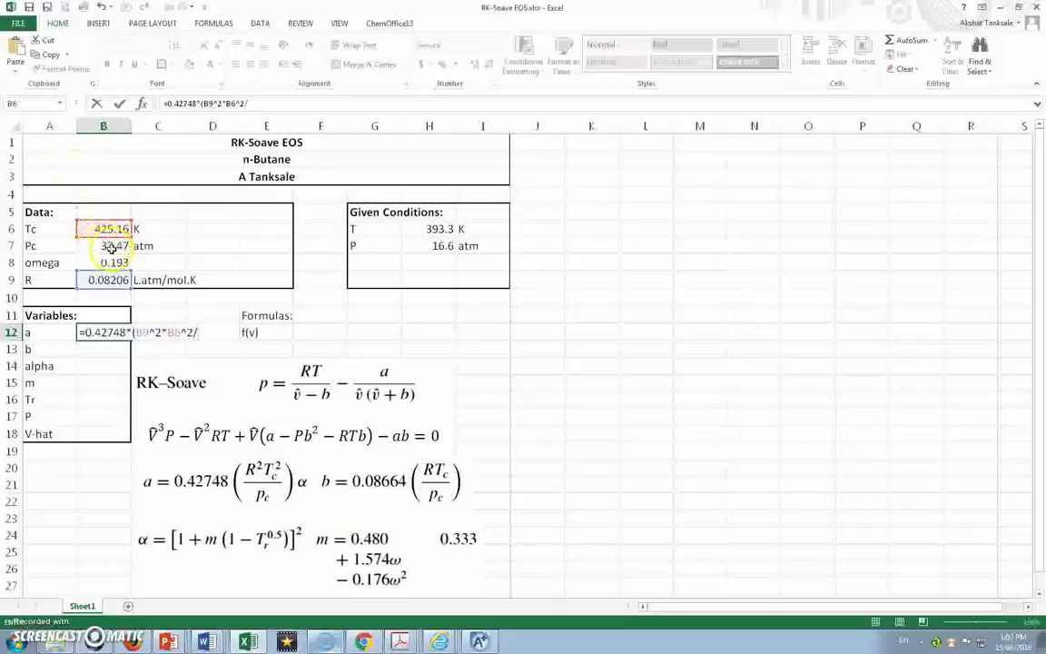
pyautogui.write('/')
pyautogui.click(109, 246)
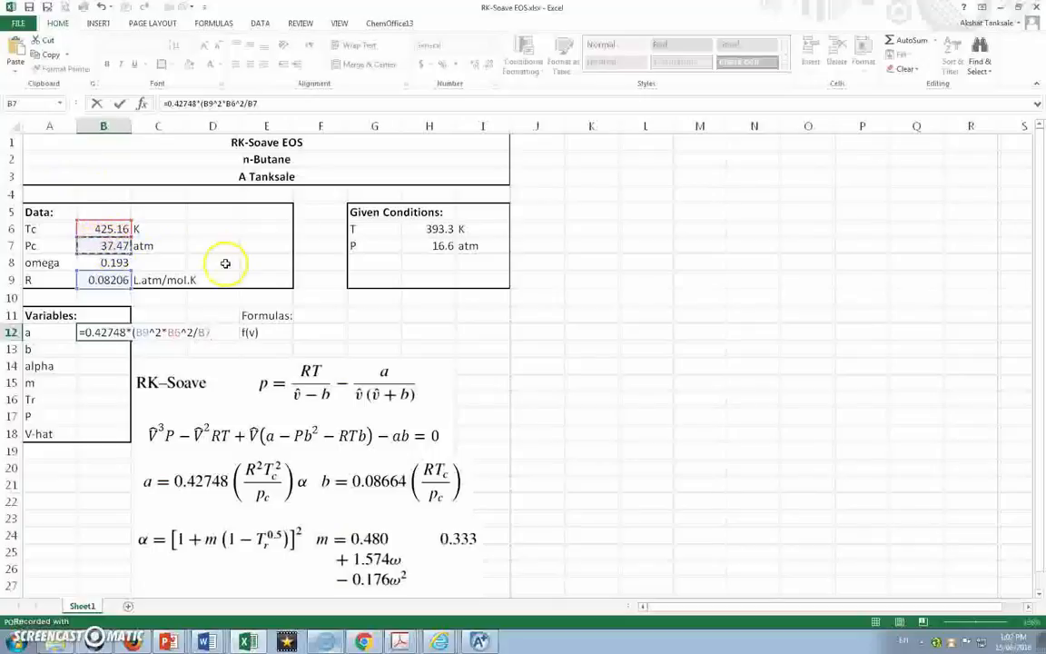
pyautogui.write(')*')
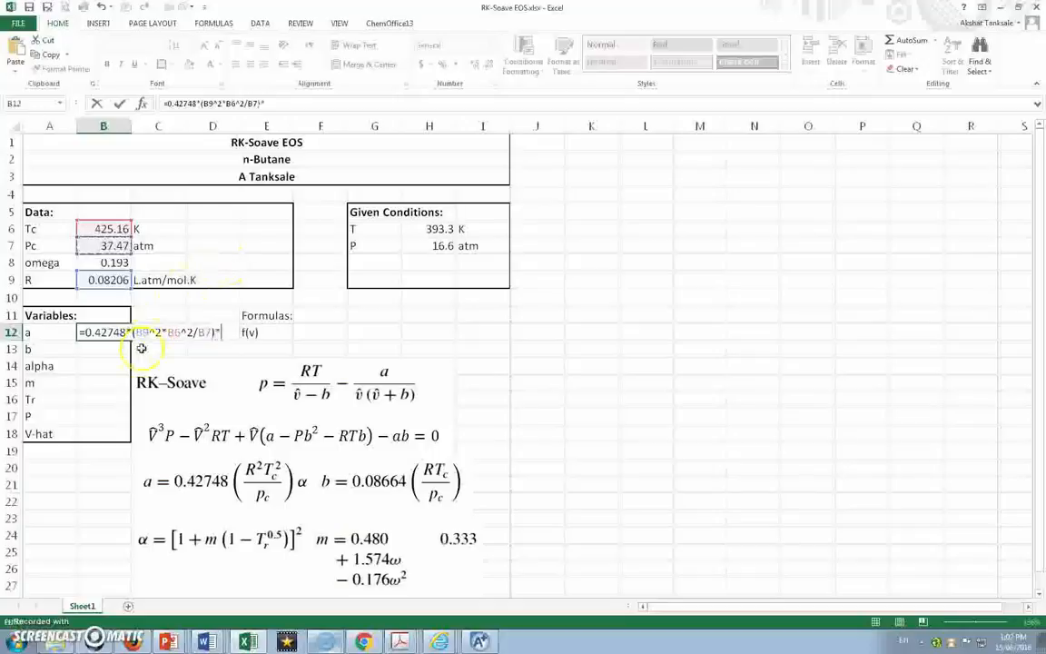
pyautogui.click(102, 368)
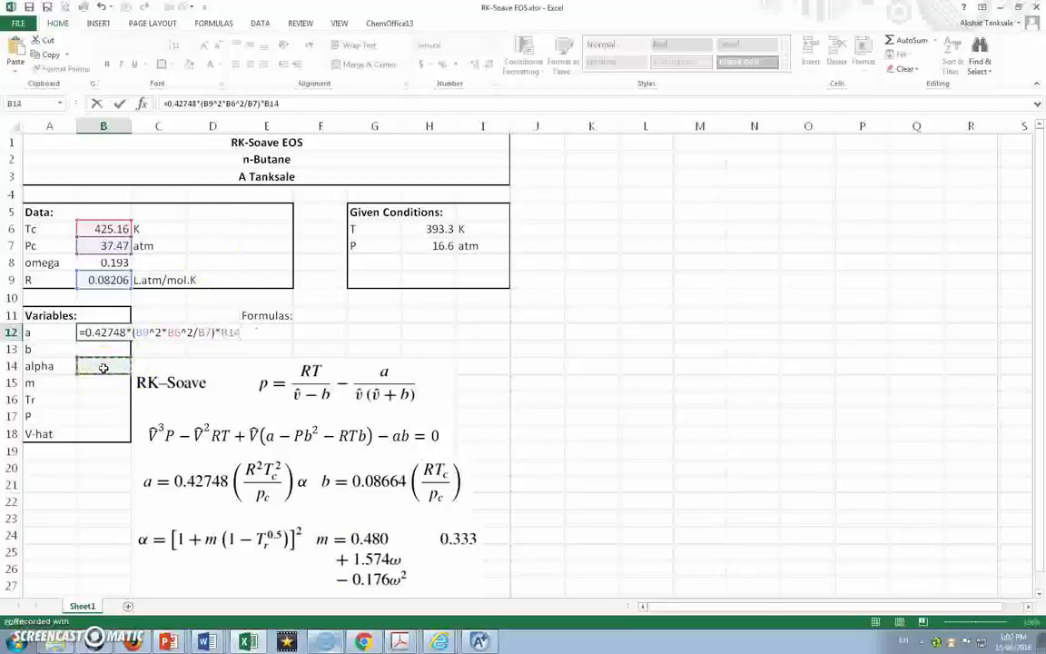
pyautogui.press('Return')
# - Enter the formula for b in B13 as =0.08664*(B9*B6/B7)
pyautogui.click(113, 348)
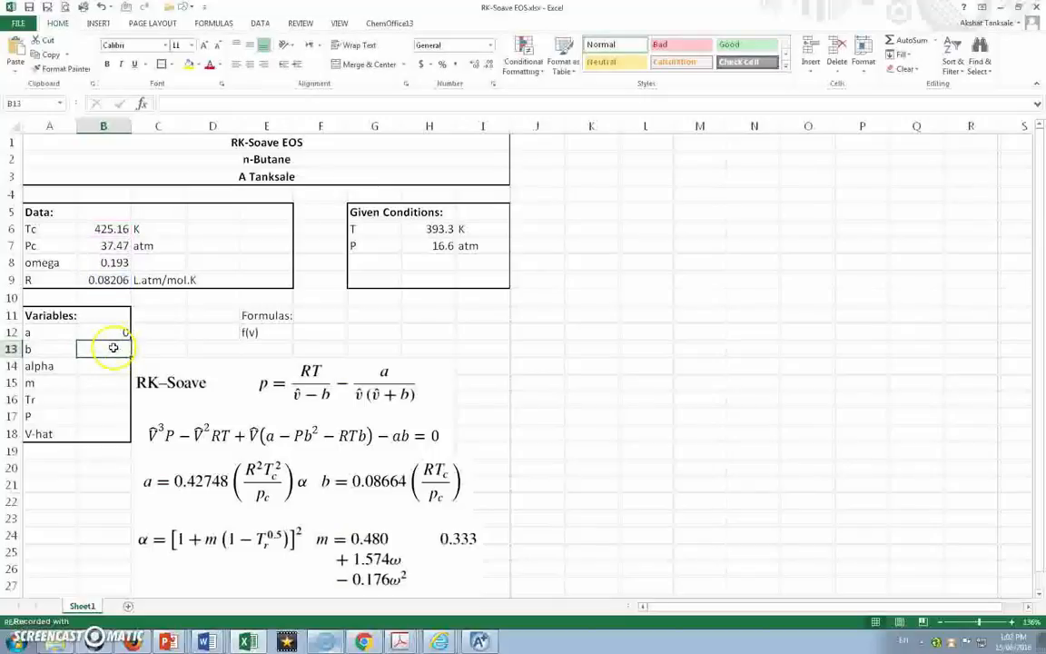
pyautogui.write('=')
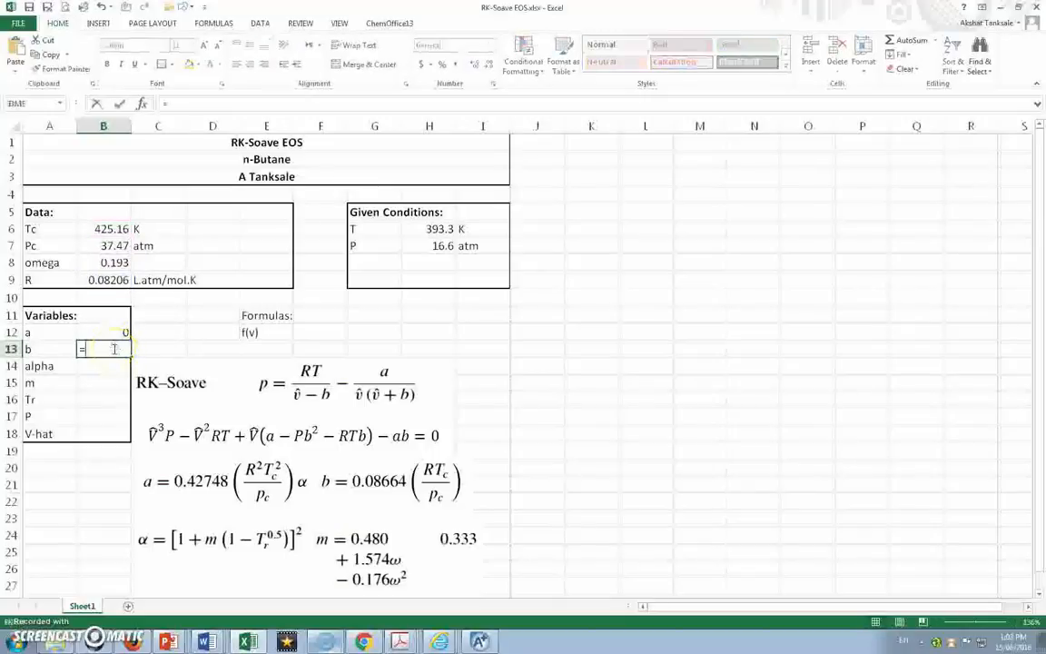
pyautogui.write('0.08664')
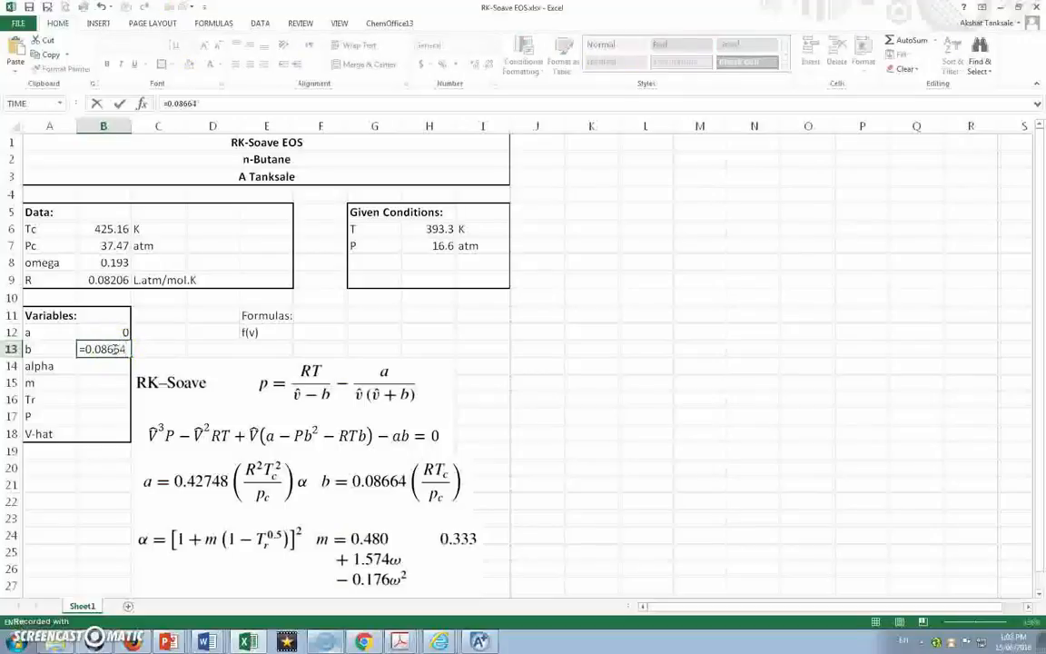
pyautogui.write('*(')
pyautogui.click(110, 281)
pyautogui.write('*')
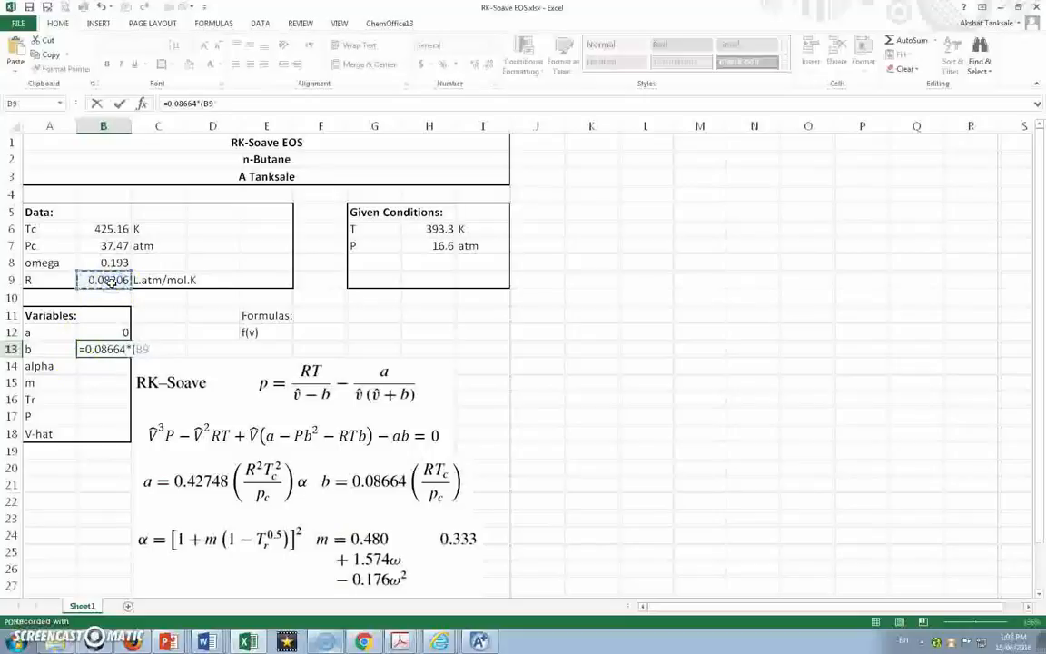
pyautogui.click(107, 229)
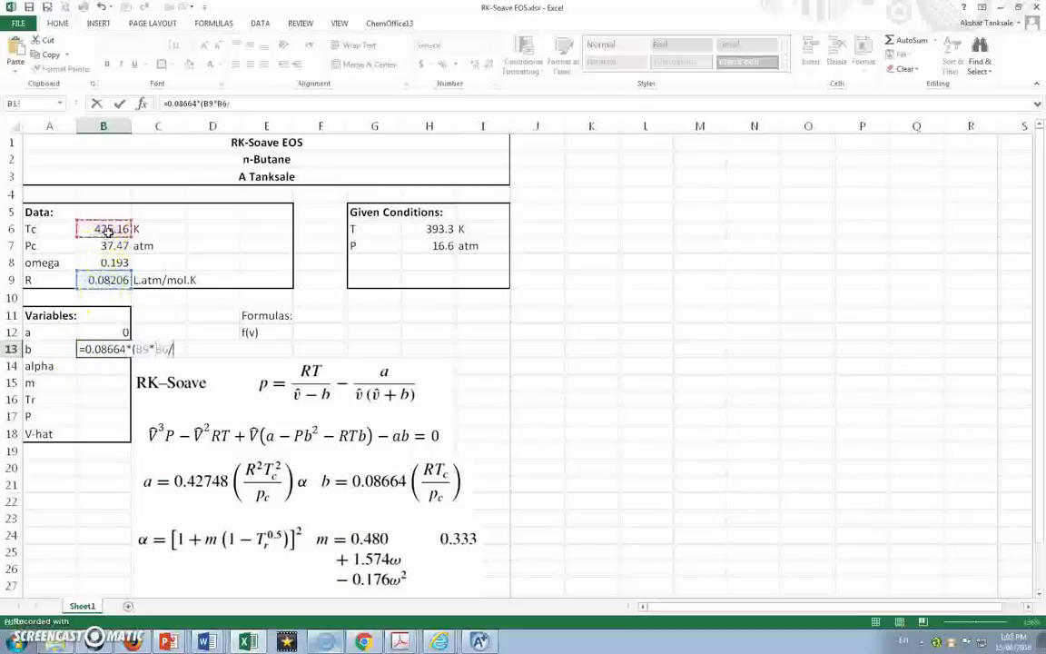
pyautogui.write('/')
pyautogui.click(99, 247)
pyautogui.write(')')
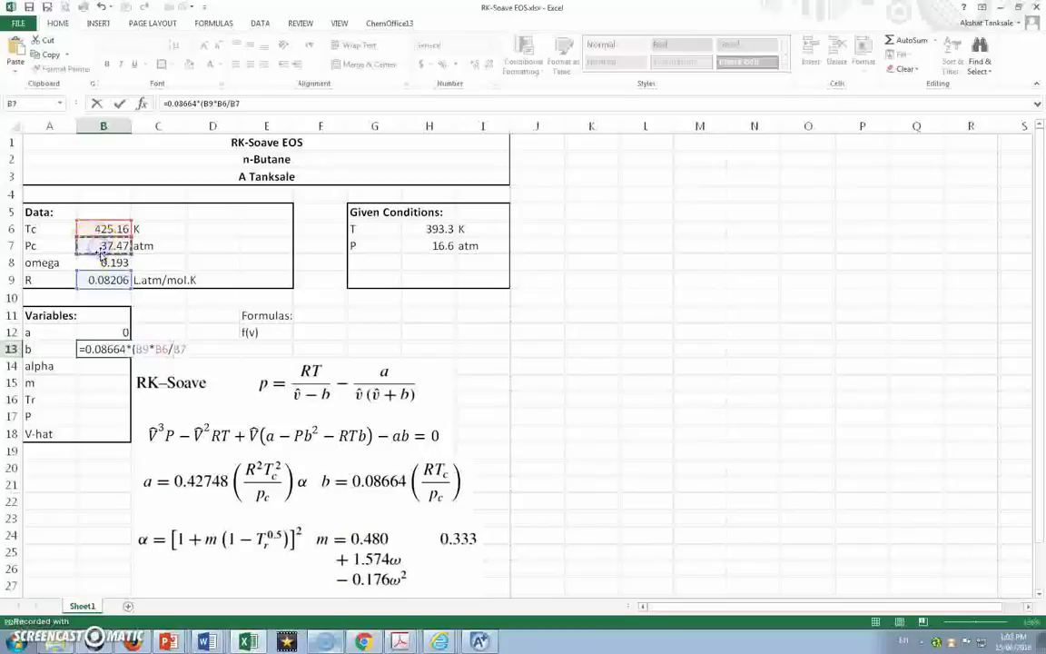
pyautogui.press('Return')
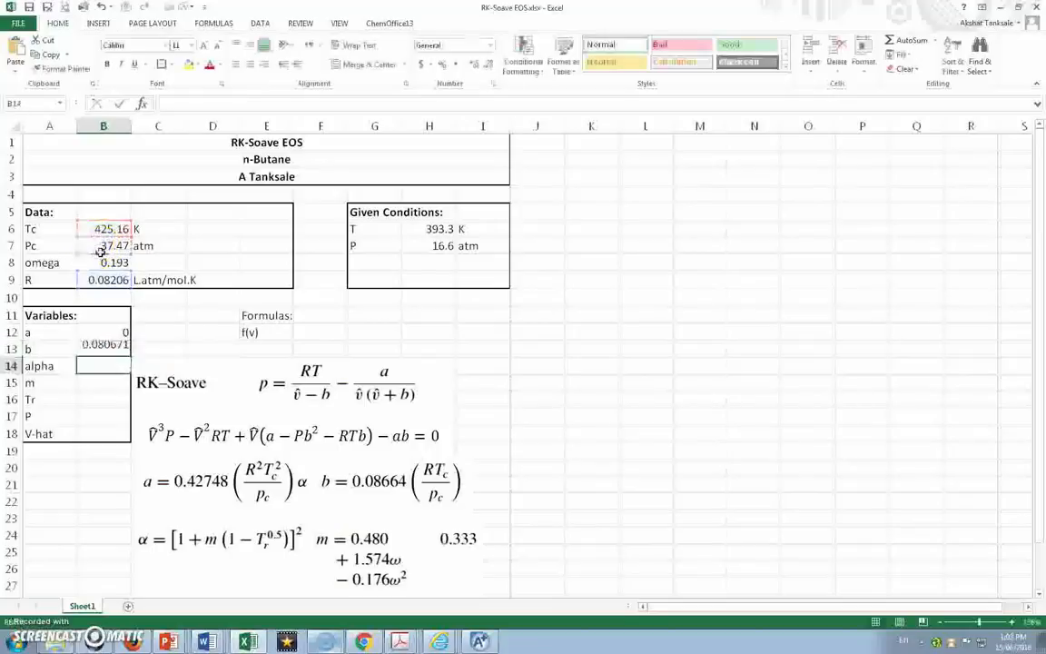
# - Enter the alpha formula in B14 as =(1+B15*(1-(B16)^0.5))^2
pyautogui.click(103, 370)
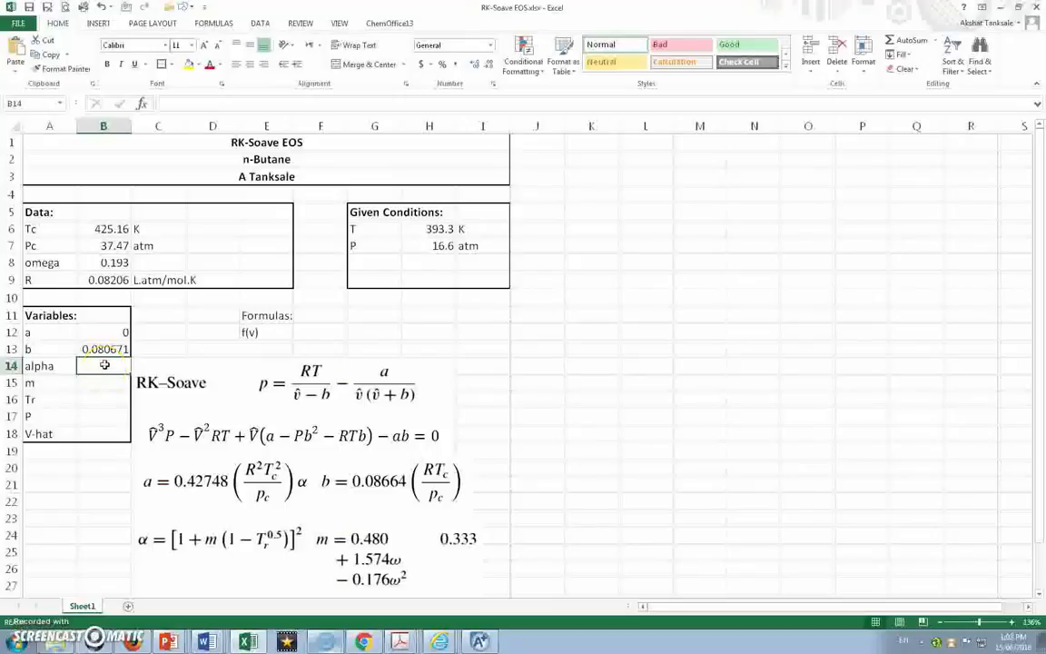
pyautogui.write('=')
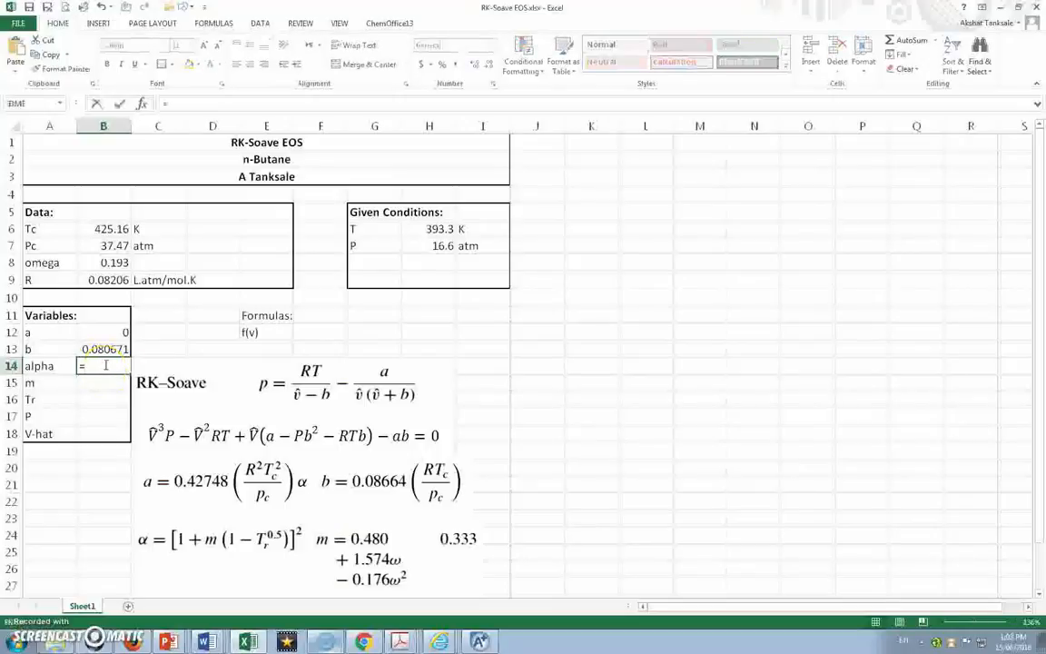
pyautogui.write('(')
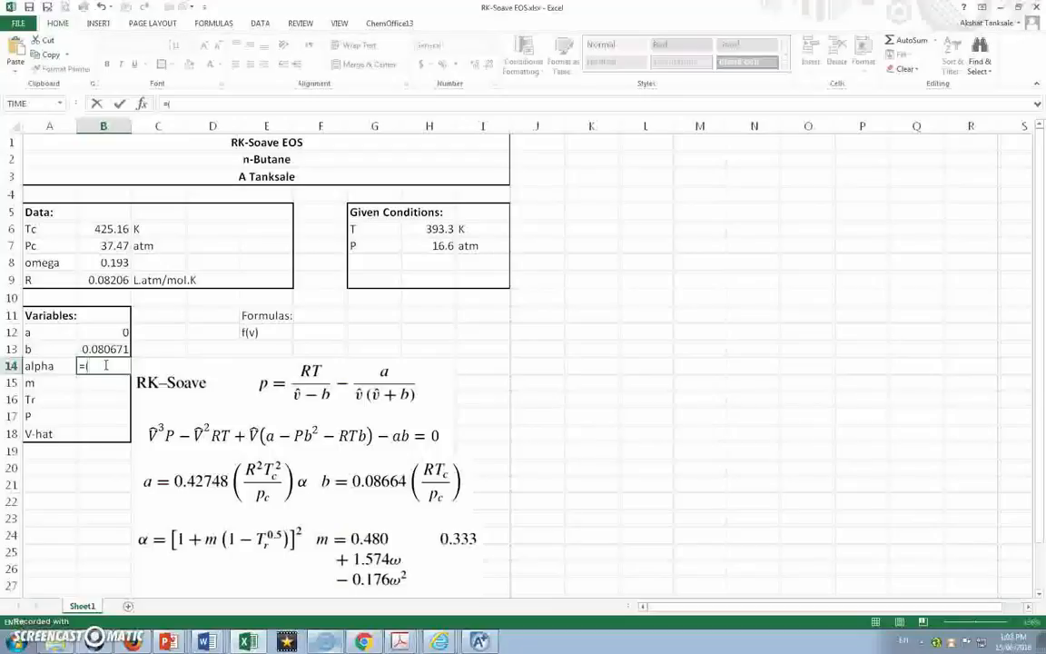
pyautogui.write('1+')
pyautogui.click(108, 382)
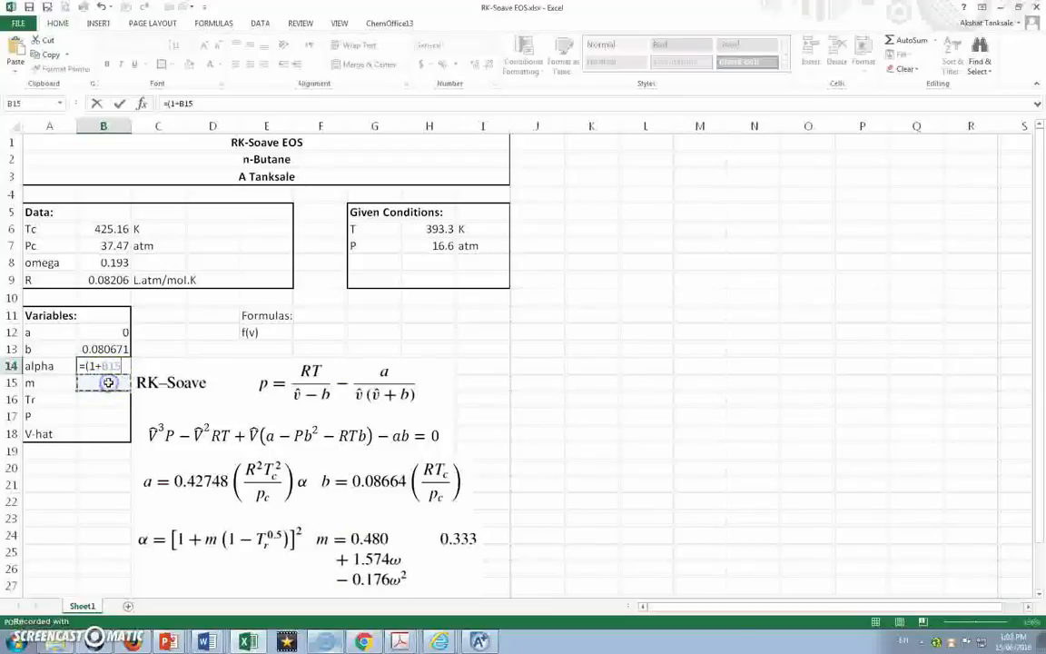
pyautogui.write('*')
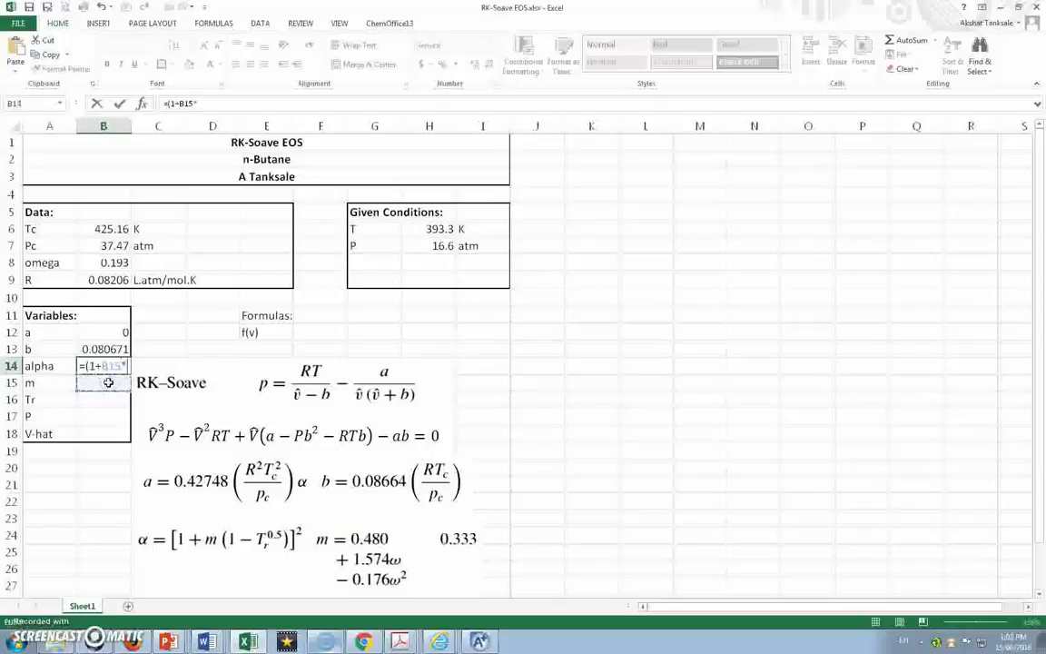
pyautogui.write('(1-')
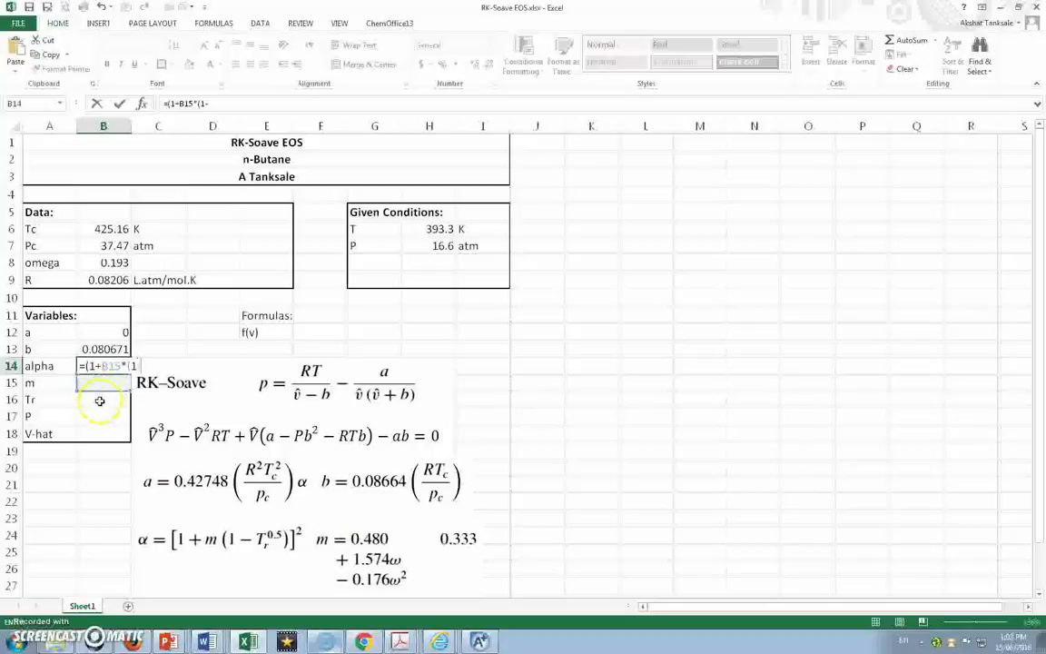
pyautogui.write('(')
pyautogui.click(100, 401)
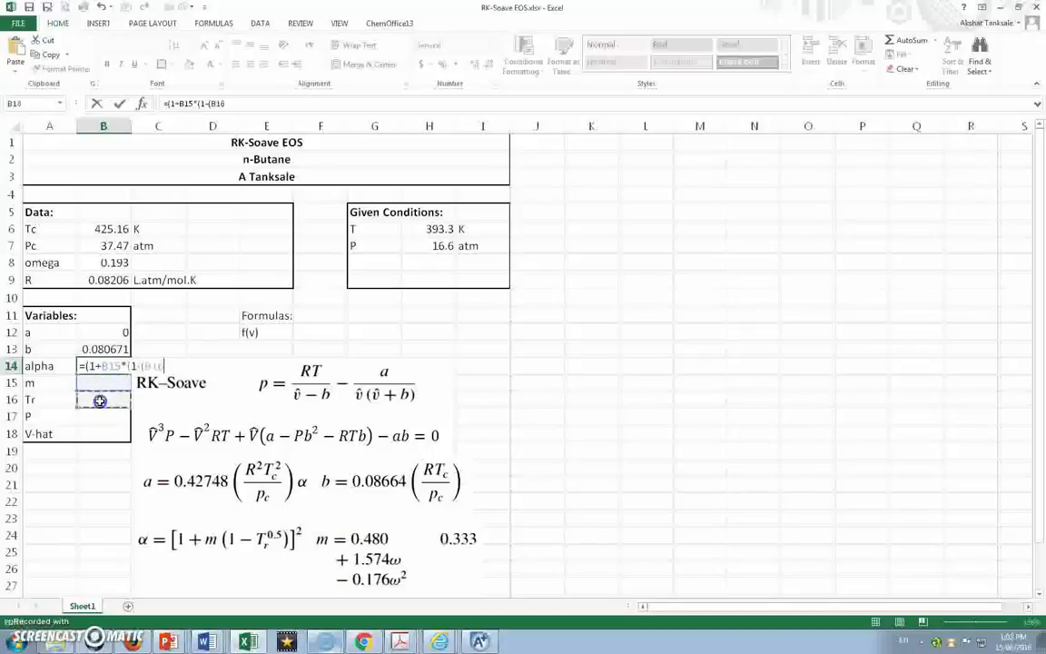
pyautogui.write(')^0.5')
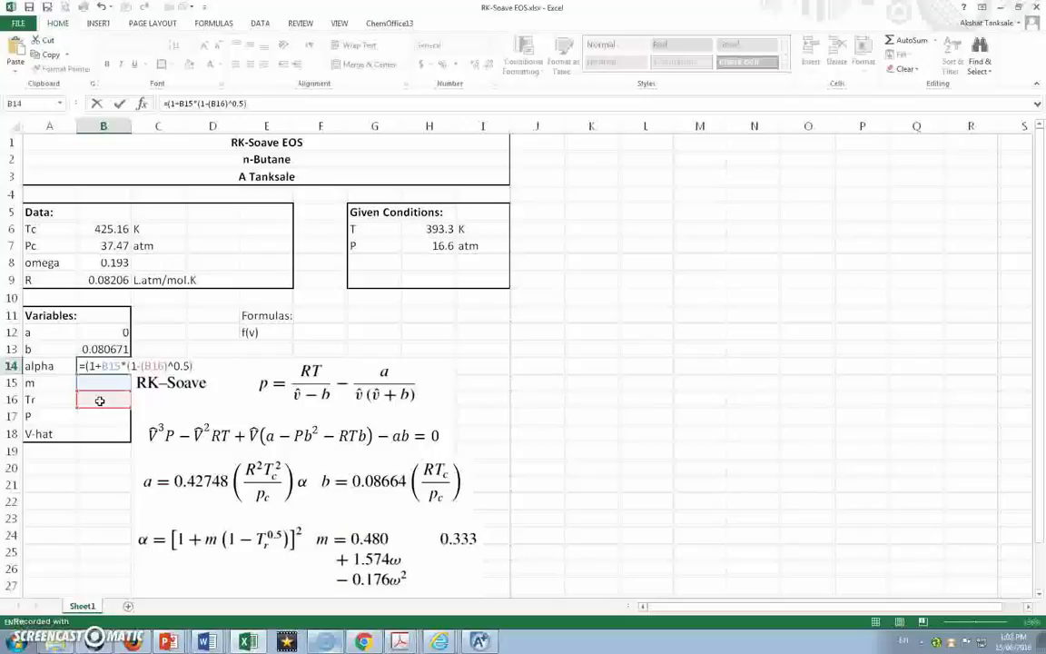
pyautogui.write('))^2')
pyautogui.press('Return')
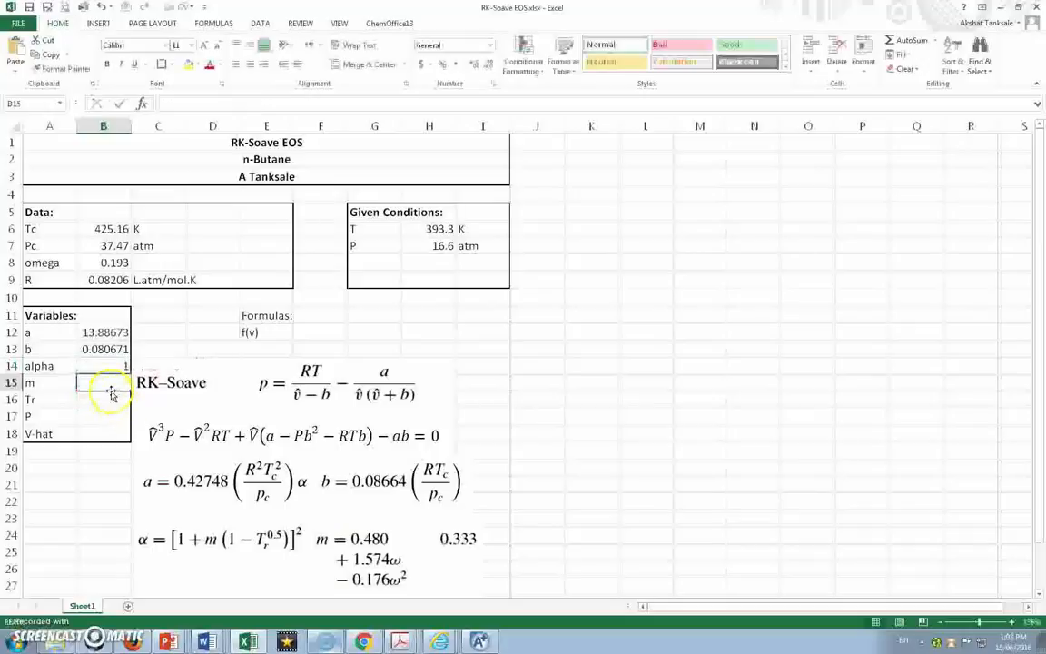
# - Enter the formula for m in B15 as =0.480+1.574*B8-0.176*B8^2
pyautogui.click(114, 382)
pyautogui.write('=')
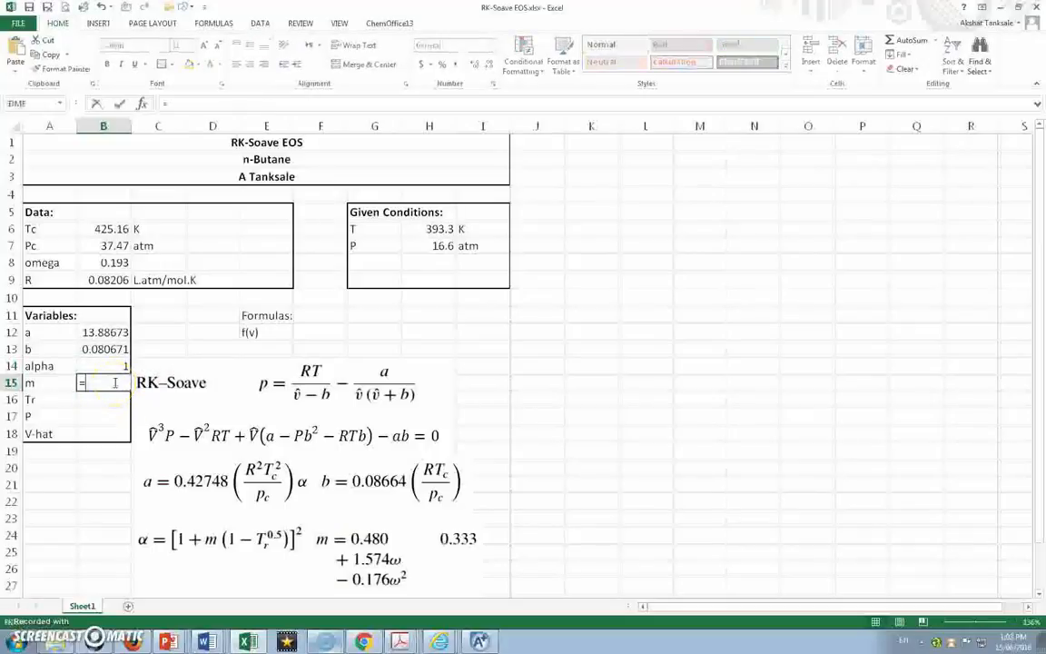
pyautogui.write('0.480+1.574')
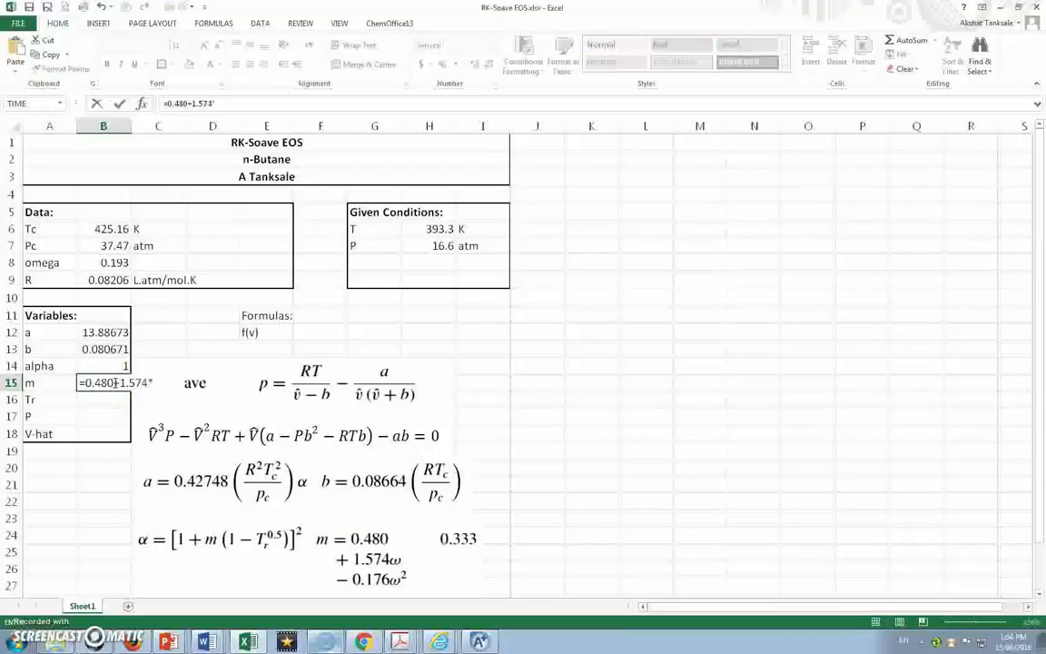
pyautogui.write('*')
pyautogui.click(110, 264)
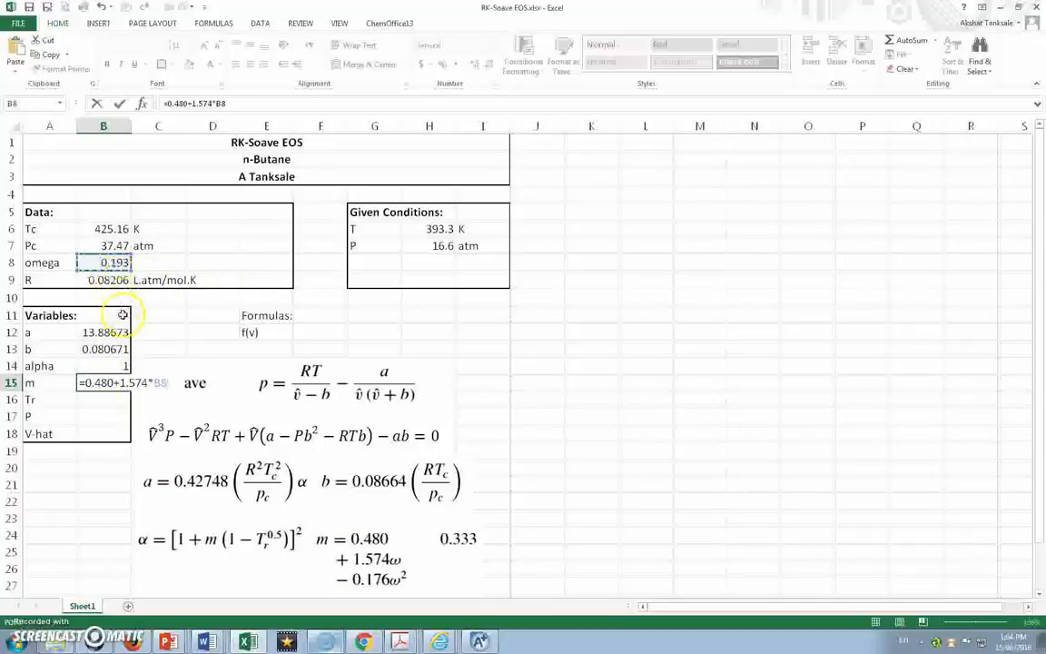
pyautogui.write('-')
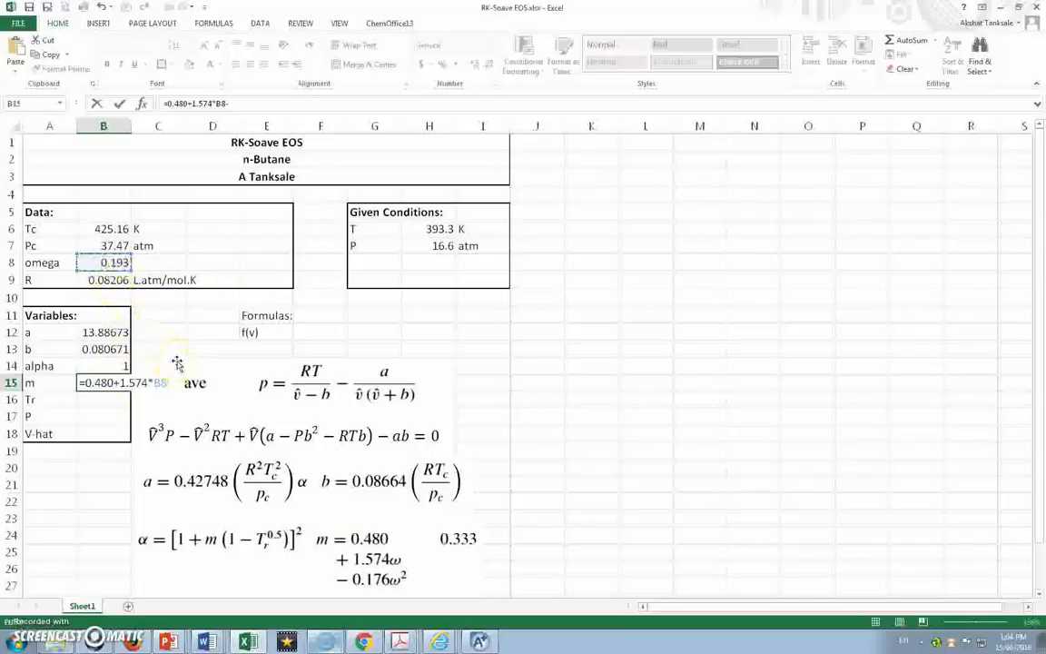
pyautogui.write('0.176')
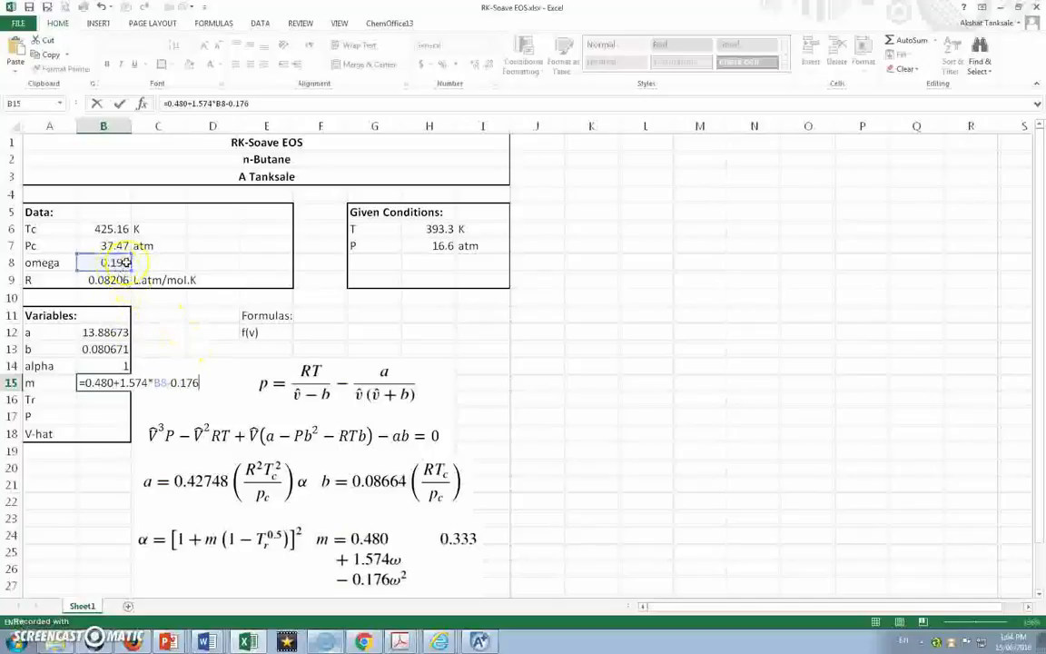
pyautogui.write('*')
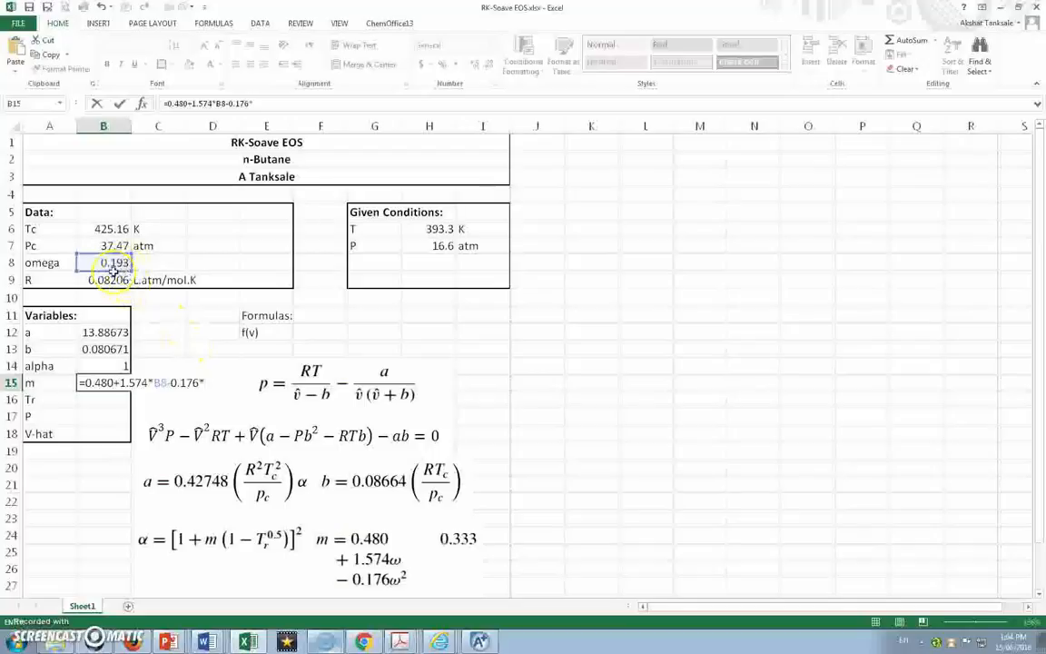
pyautogui.click(116, 262)
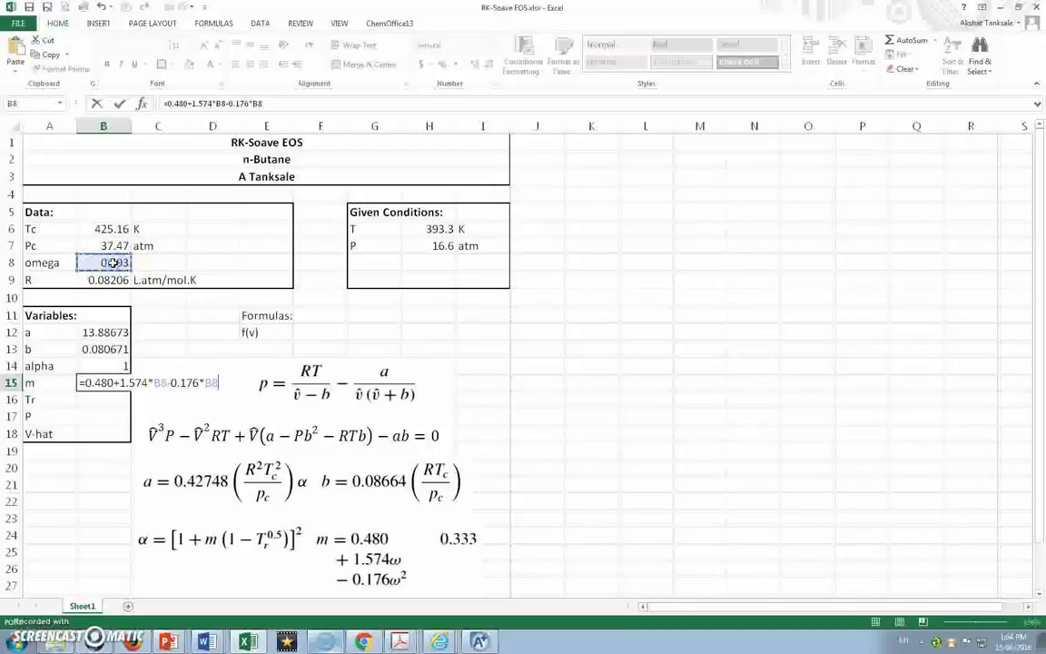
pyautogui.write('^2')
pyautogui.press('Return')
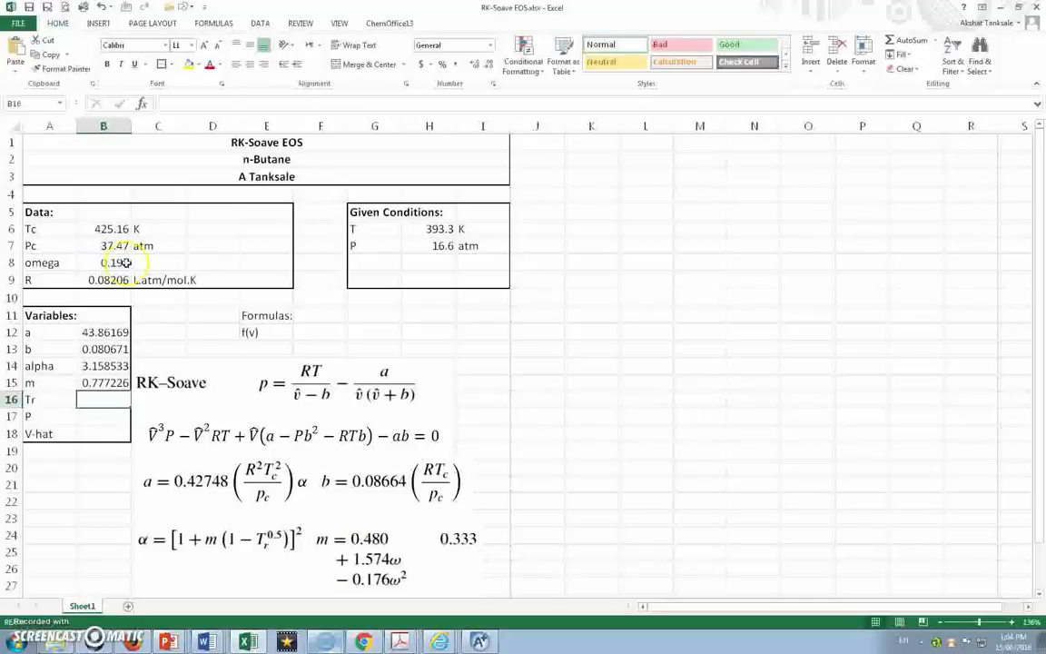
# - Enter the formula for Tr in B16 as =H6/B6
pyautogui.write('=')
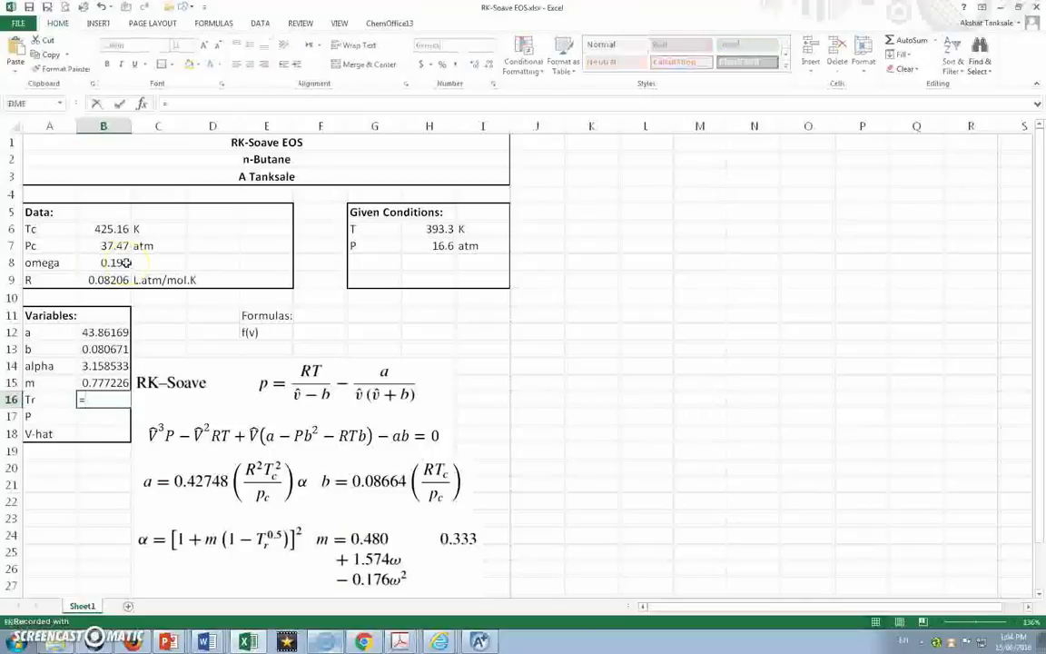
pyautogui.click(434, 228)
pyautogui.write('/')
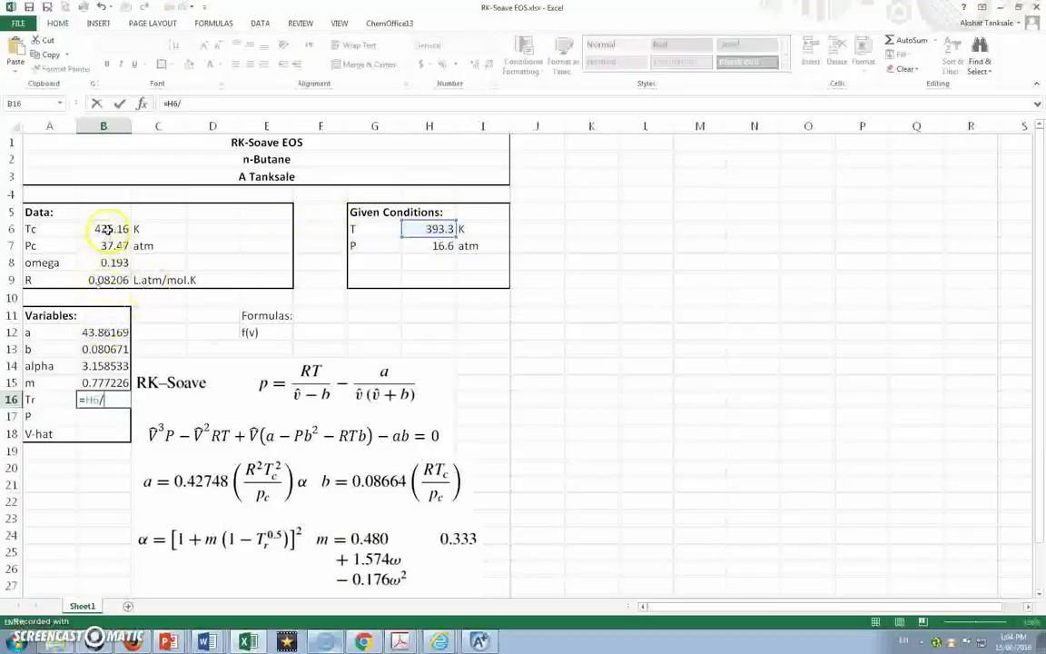
pyautogui.click(107, 229)
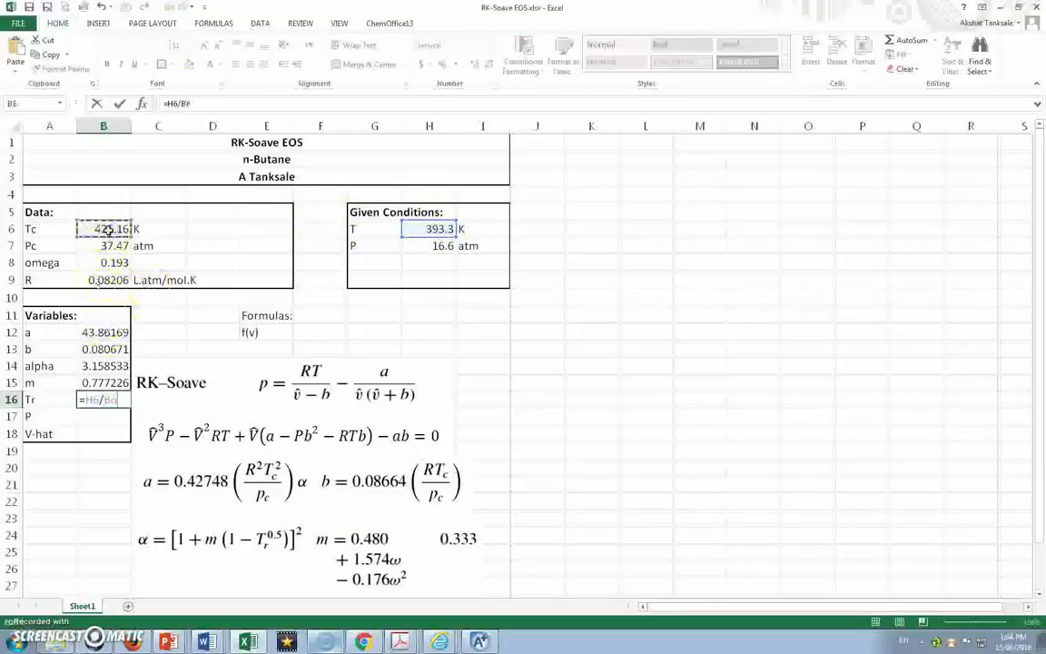
pyautogui.press('Return')
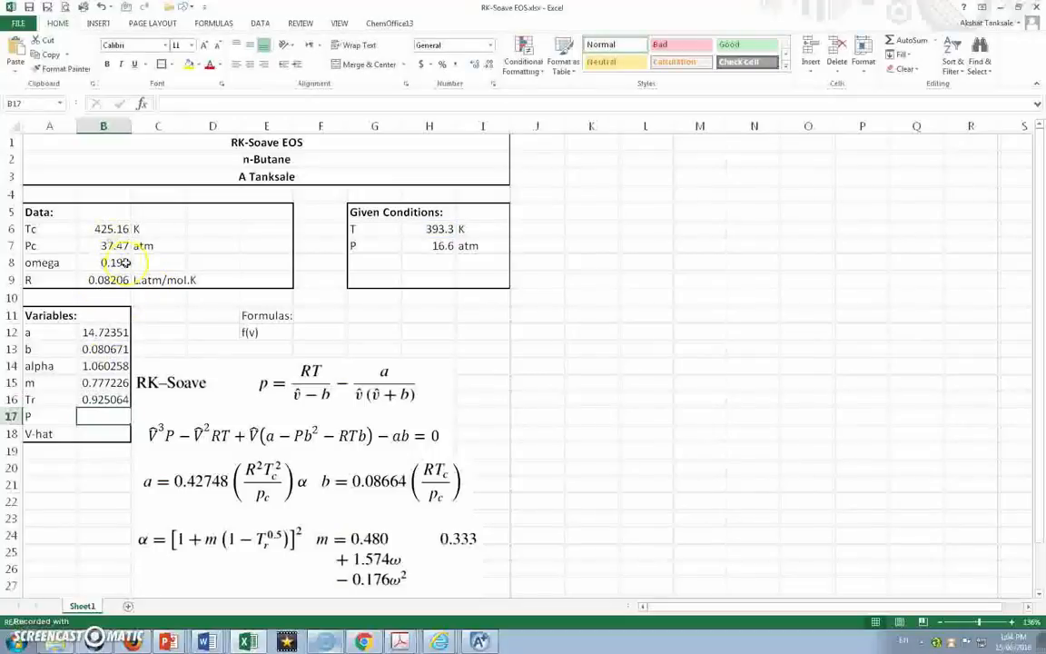
# - Link P in B17 to the given pressure with the formula =H7
pyautogui.write('=')
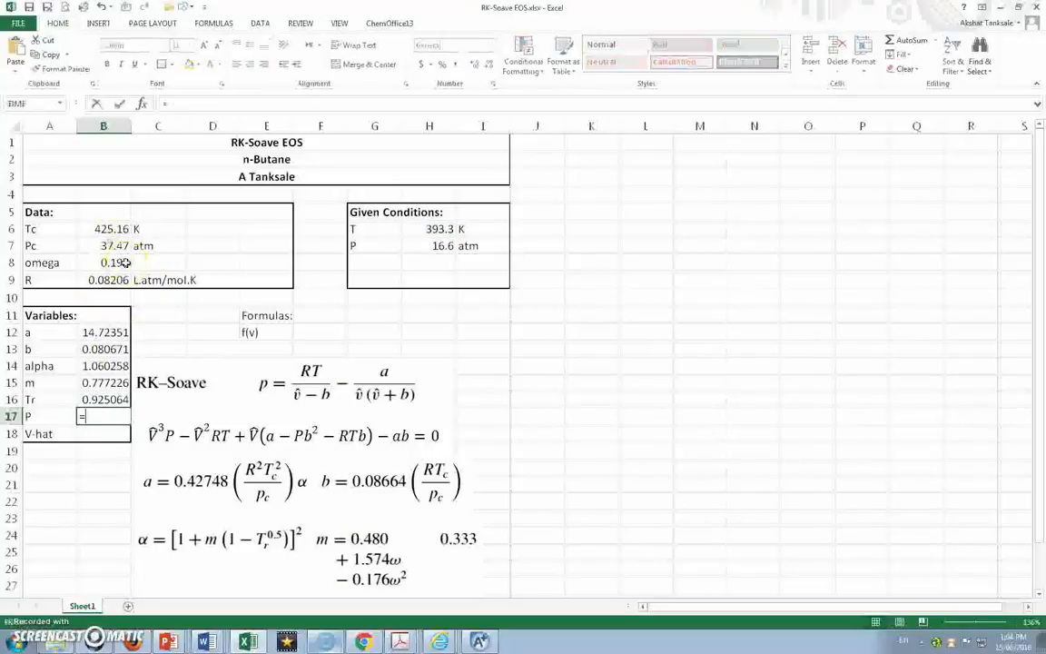
pyautogui.click(427, 244)
pyautogui.press('Return')
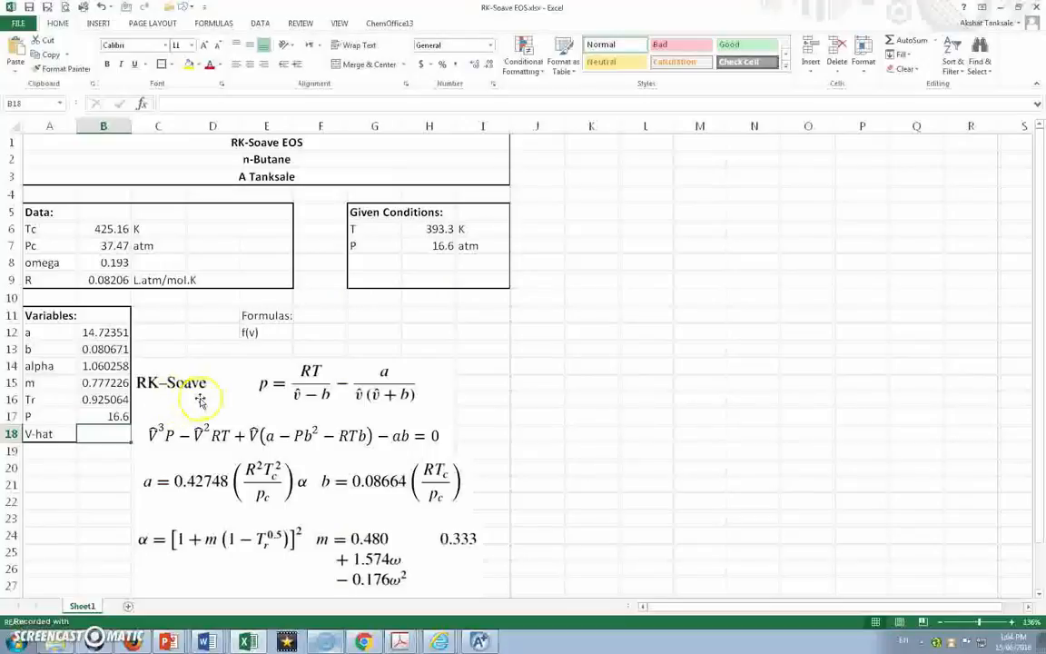
# - Begin the f(v) formula in F12 with the cubic and squared V-hat terms, =B18^3*B17-B18^2*B9*H6
pyautogui.click(311, 333)
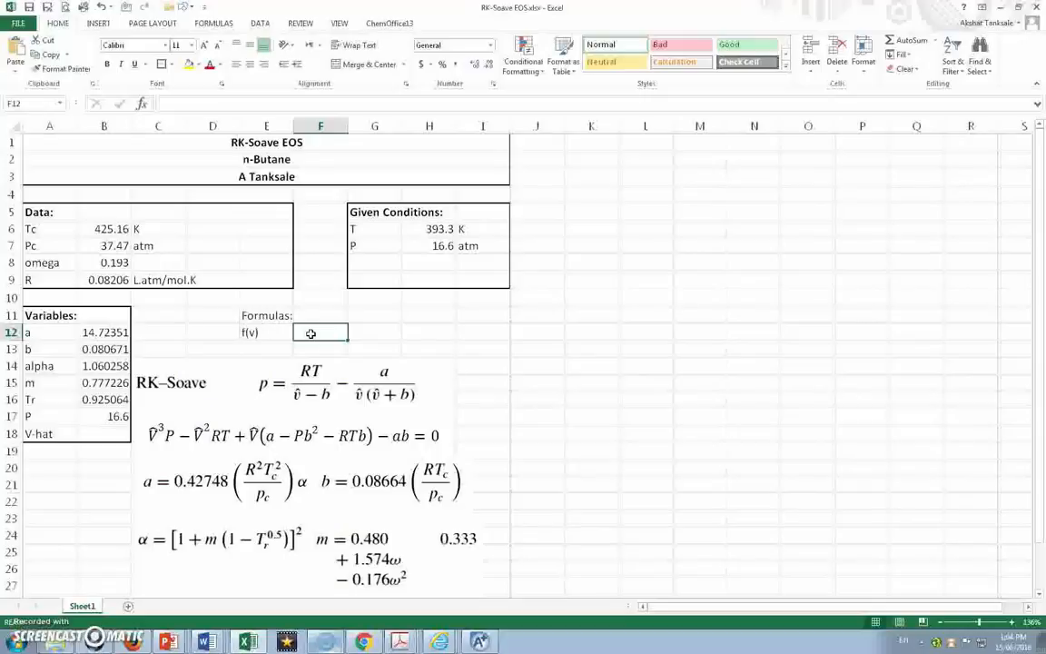
pyautogui.write('=')
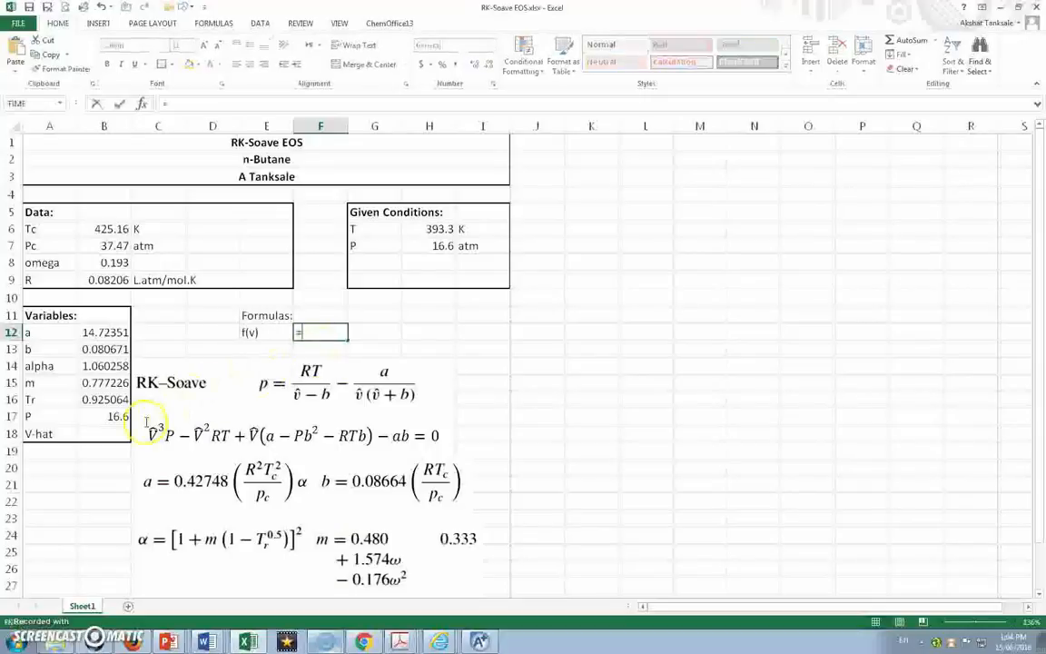
pyautogui.click(102, 434)
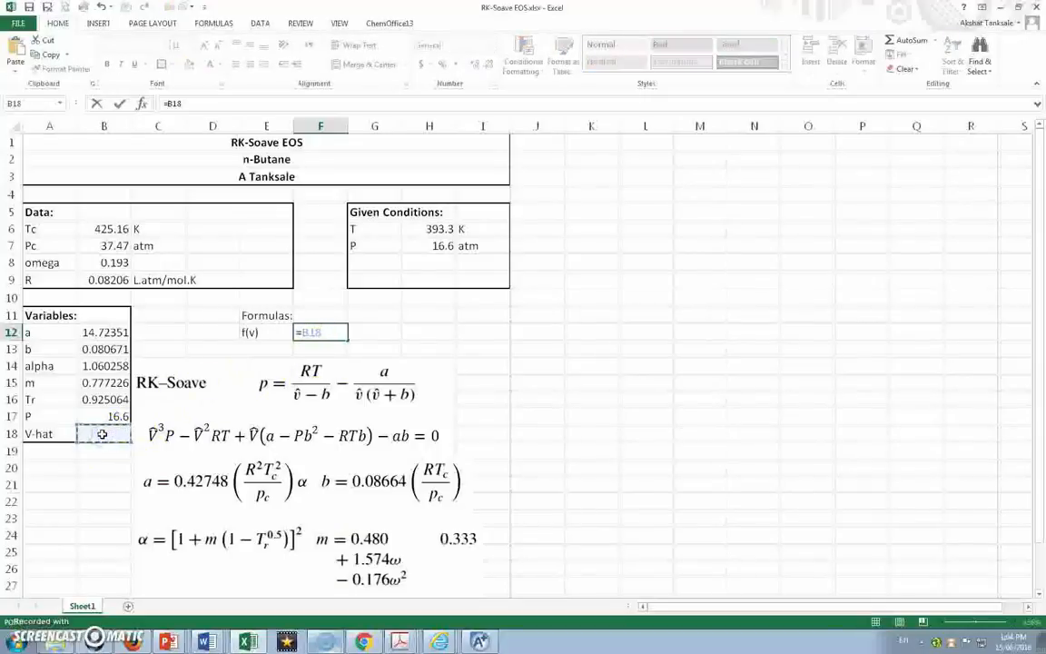
pyautogui.write('^3*')
pyautogui.click(116, 416)
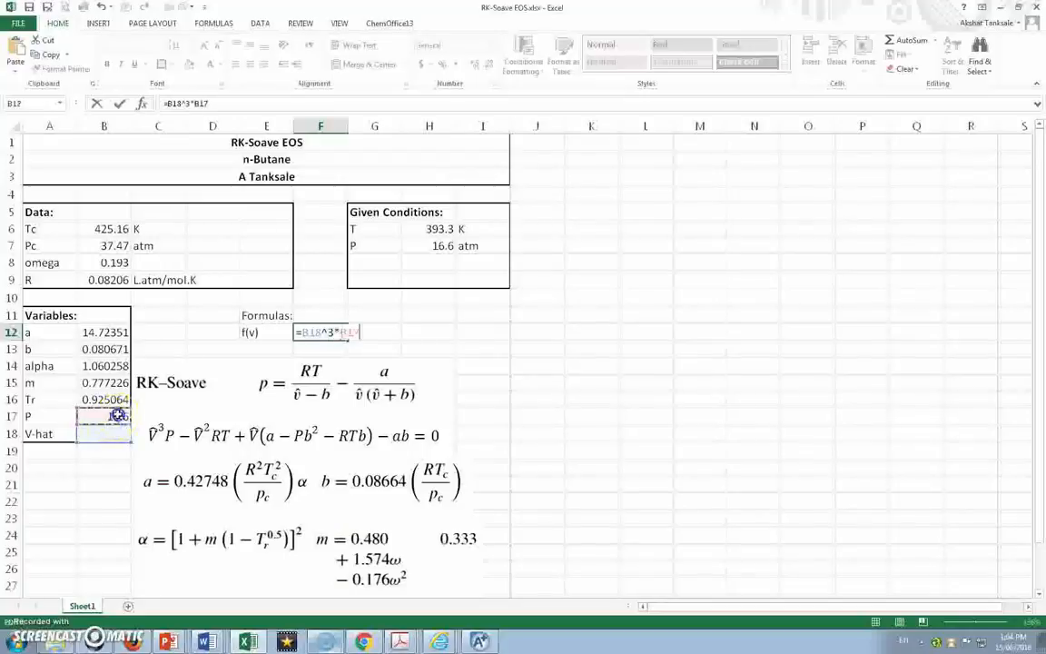
pyautogui.write('-')
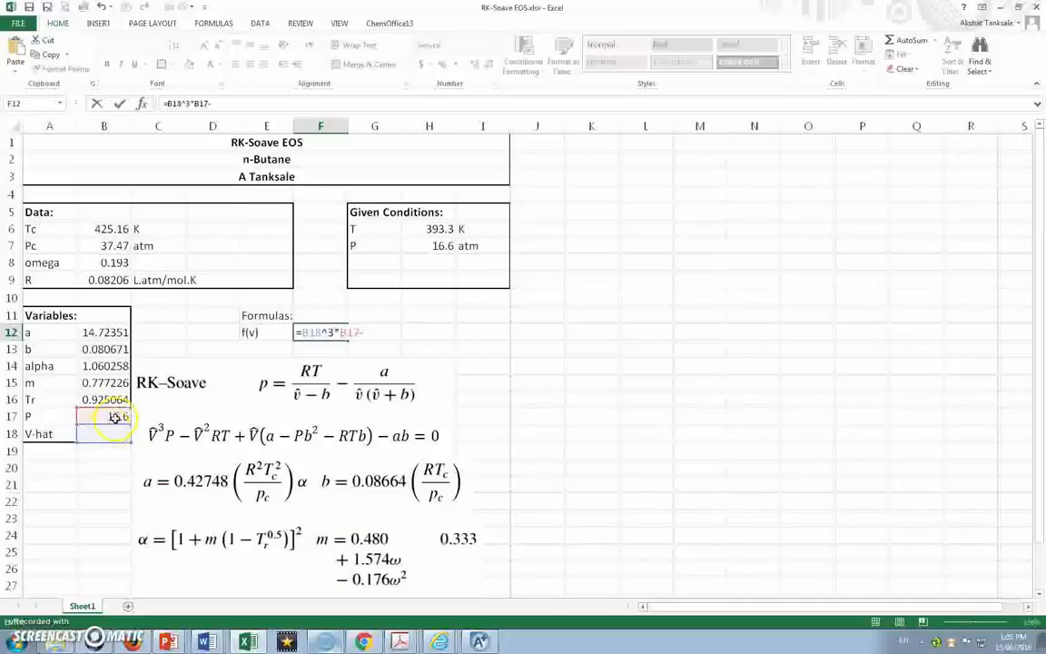
pyautogui.click(119, 439)
pyautogui.write('^2')
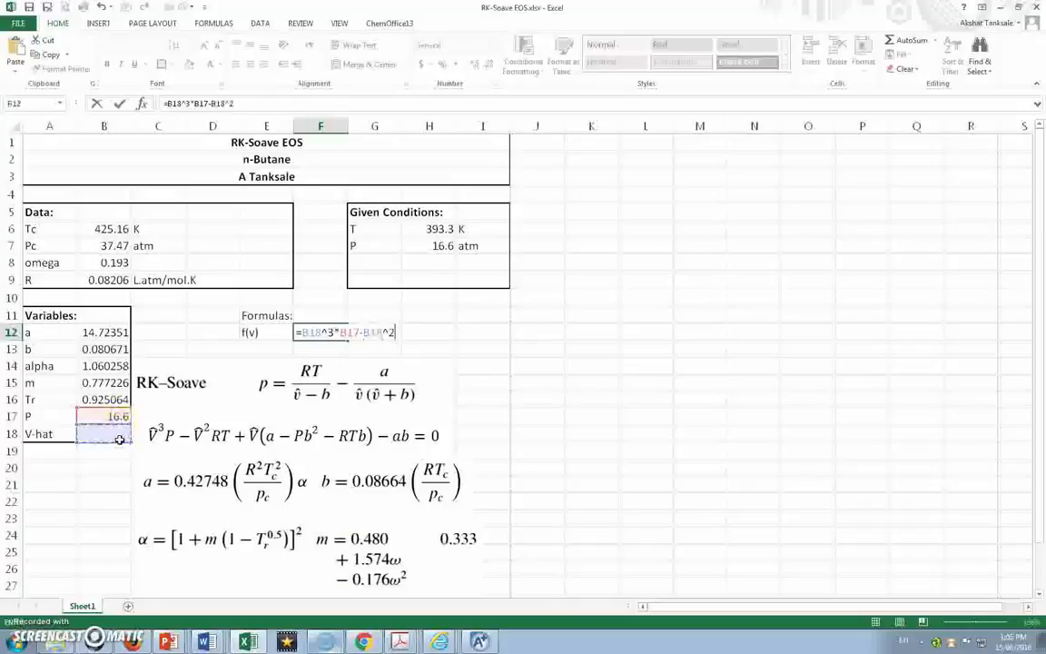
pyautogui.write('*')
pyautogui.click(107, 281)
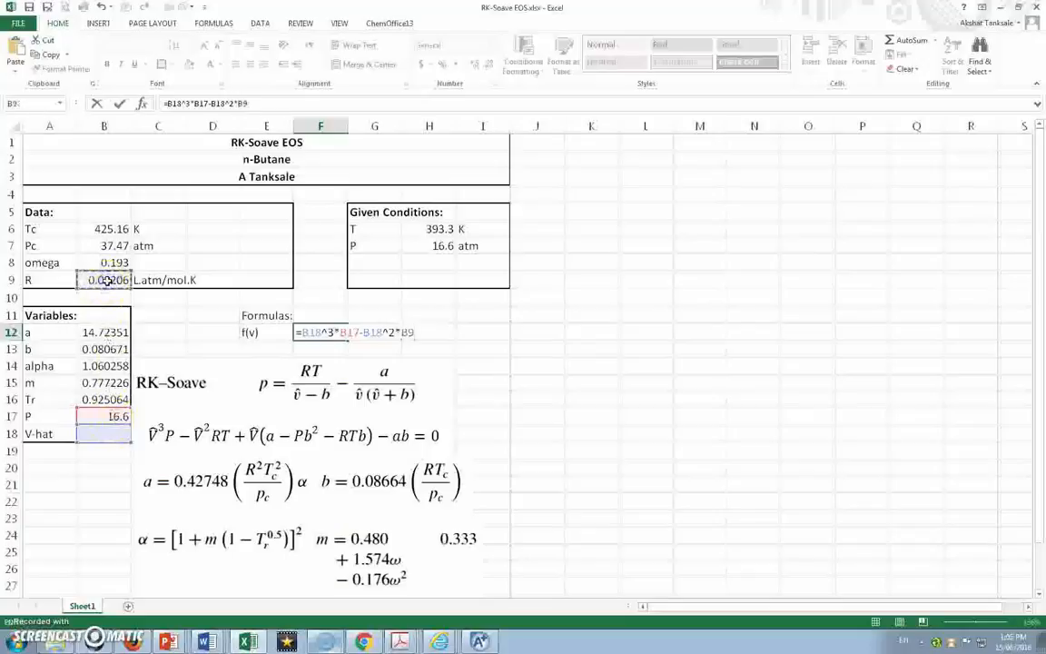
pyautogui.write('*')
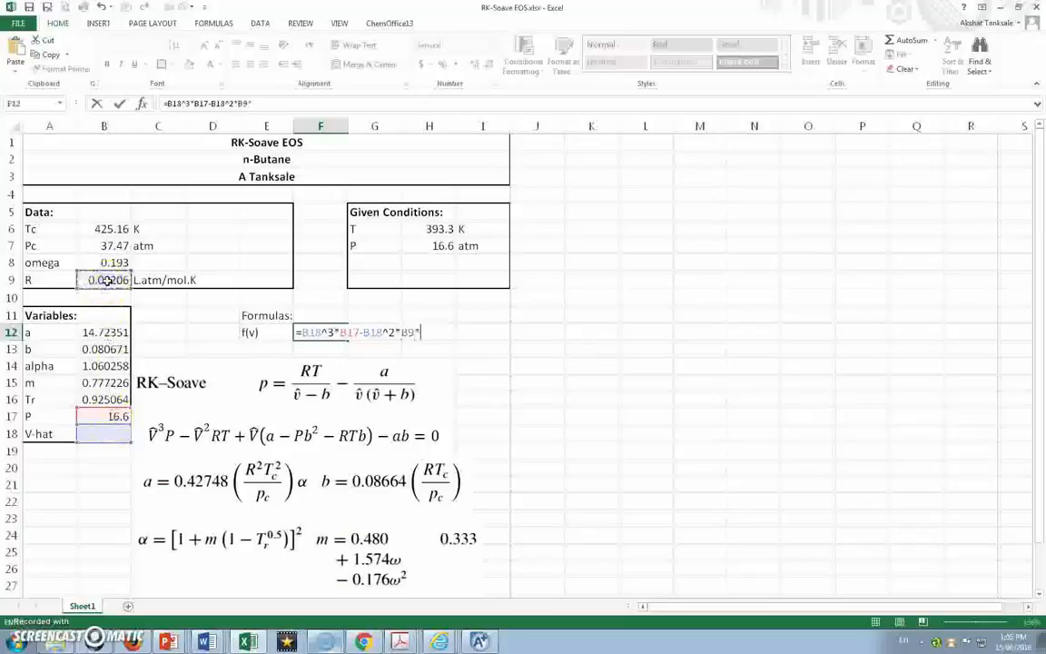
pyautogui.click(428, 227)
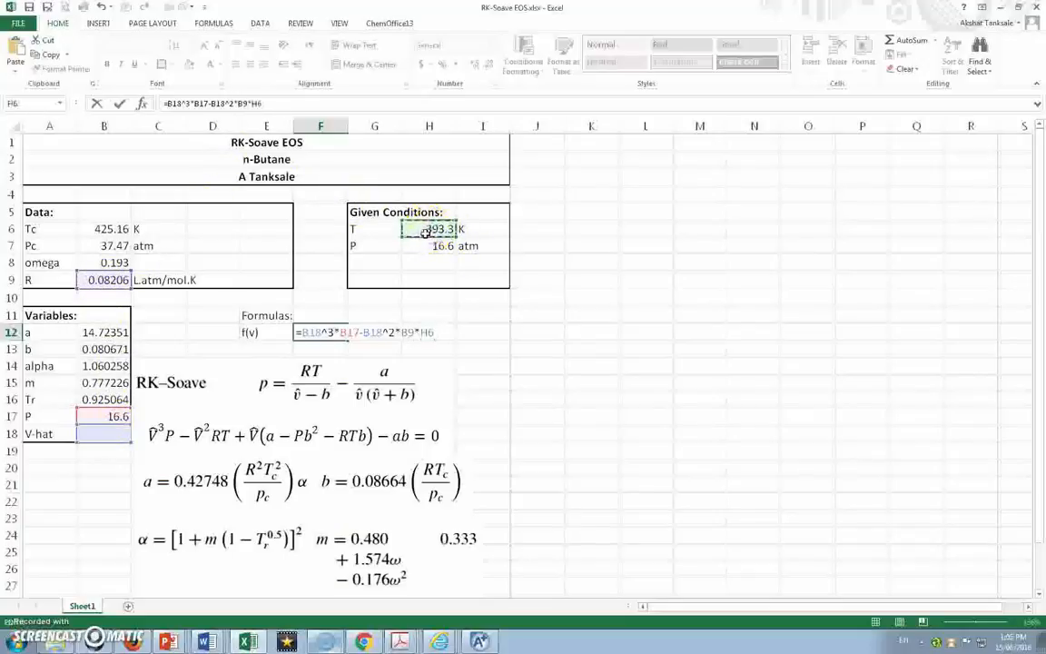
# - Extend the F12 formula with the linear V-hat term +B18*(B12-B17*B13^2-B9*H6*B13)
pyautogui.write('+')
pyautogui.click(104, 436)
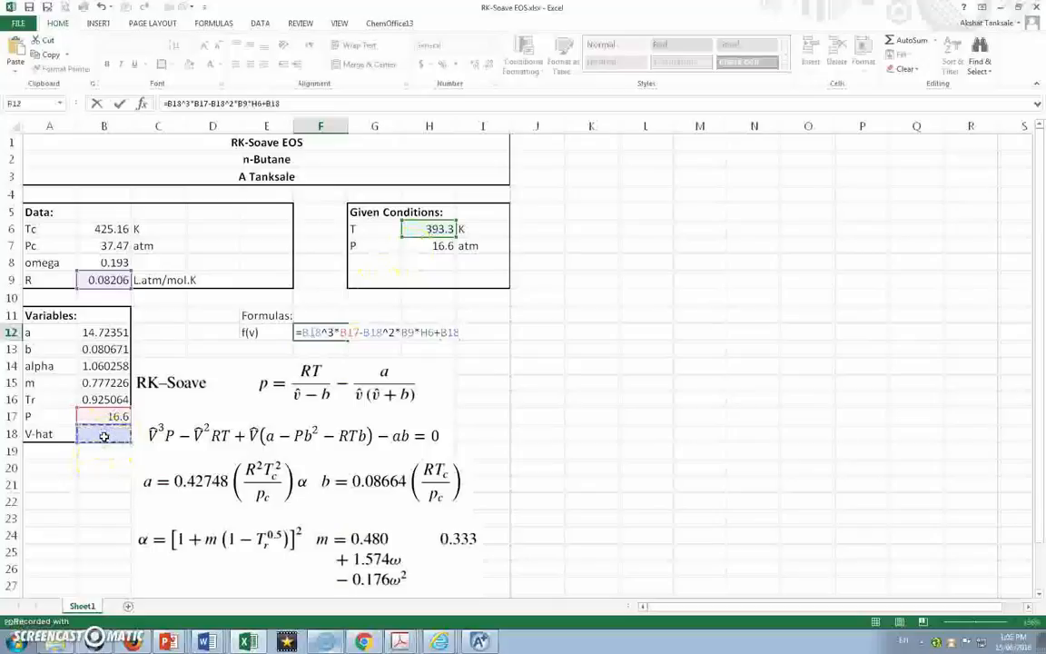
pyautogui.write('*')
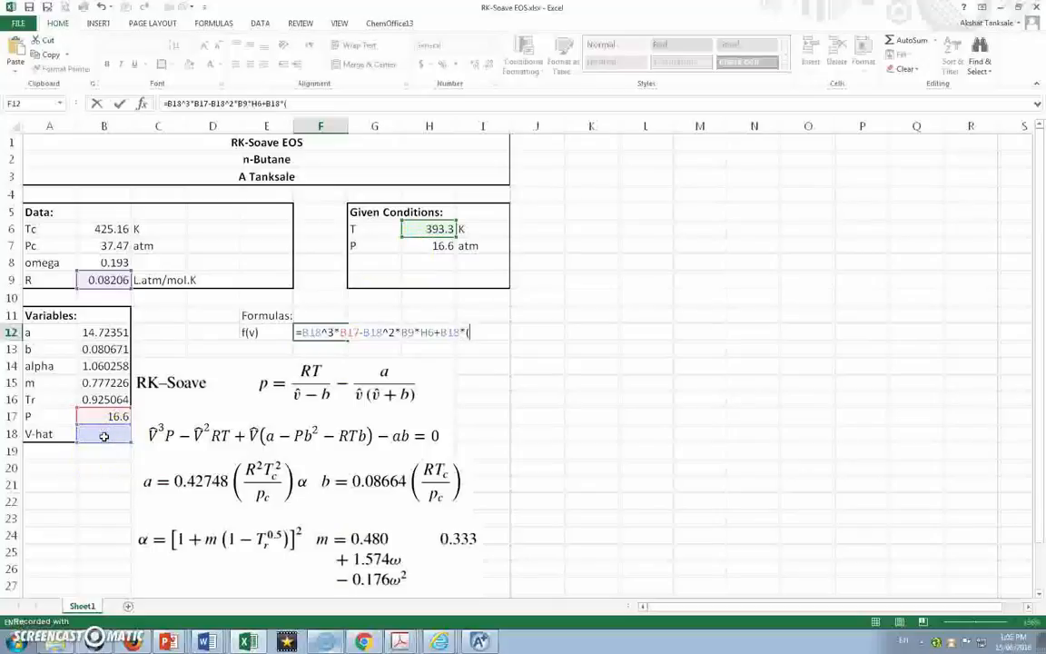
pyautogui.write('(')
pyautogui.click(106, 333)
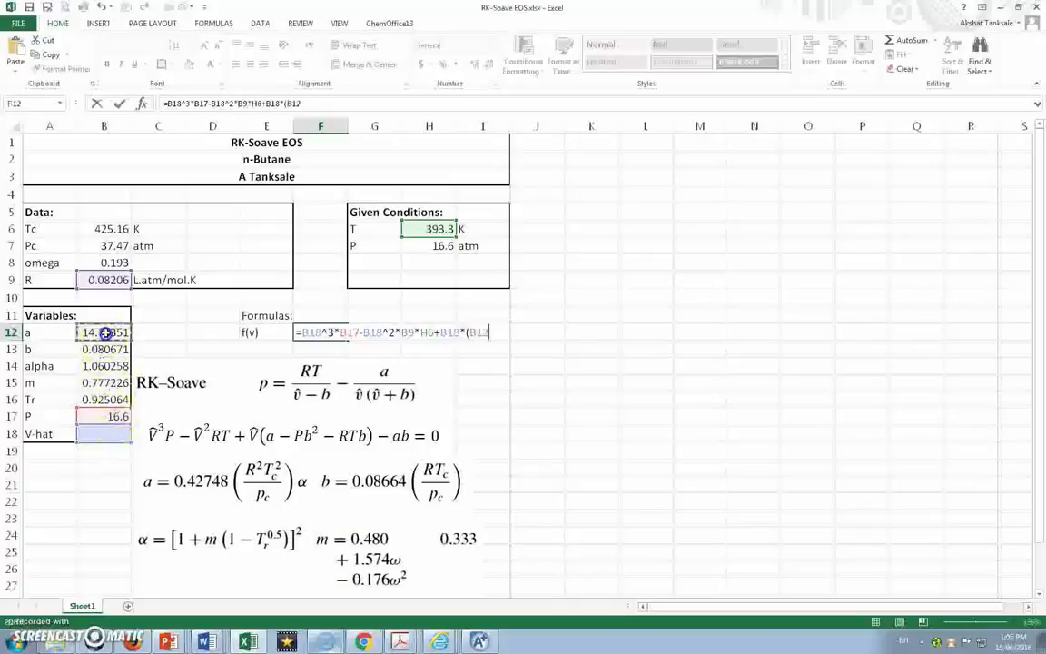
pyautogui.write('-')
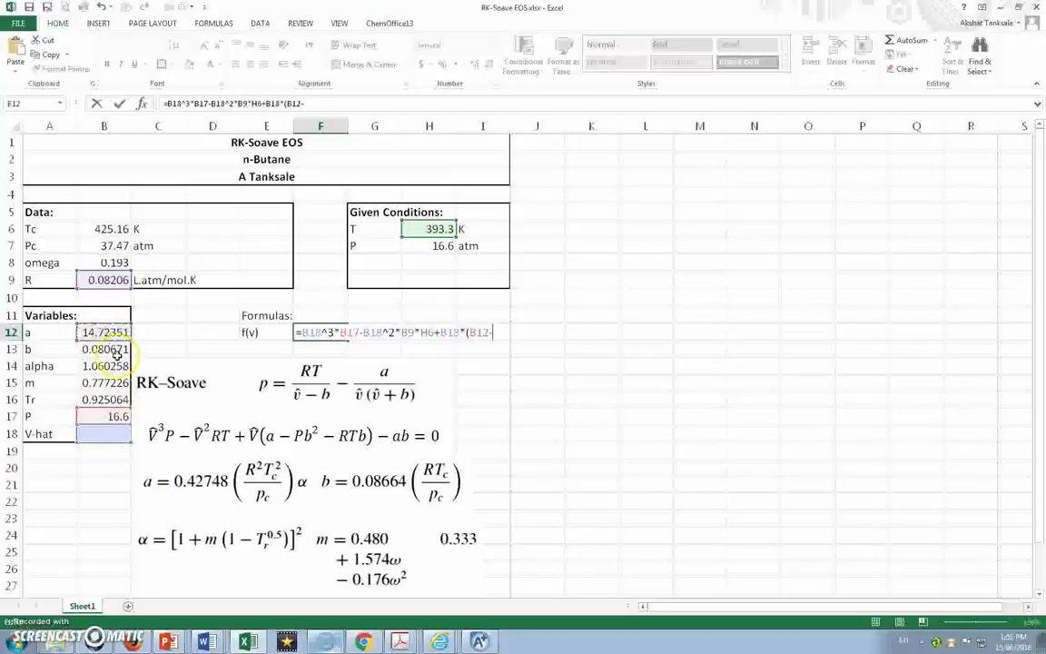
pyautogui.click(106, 417)
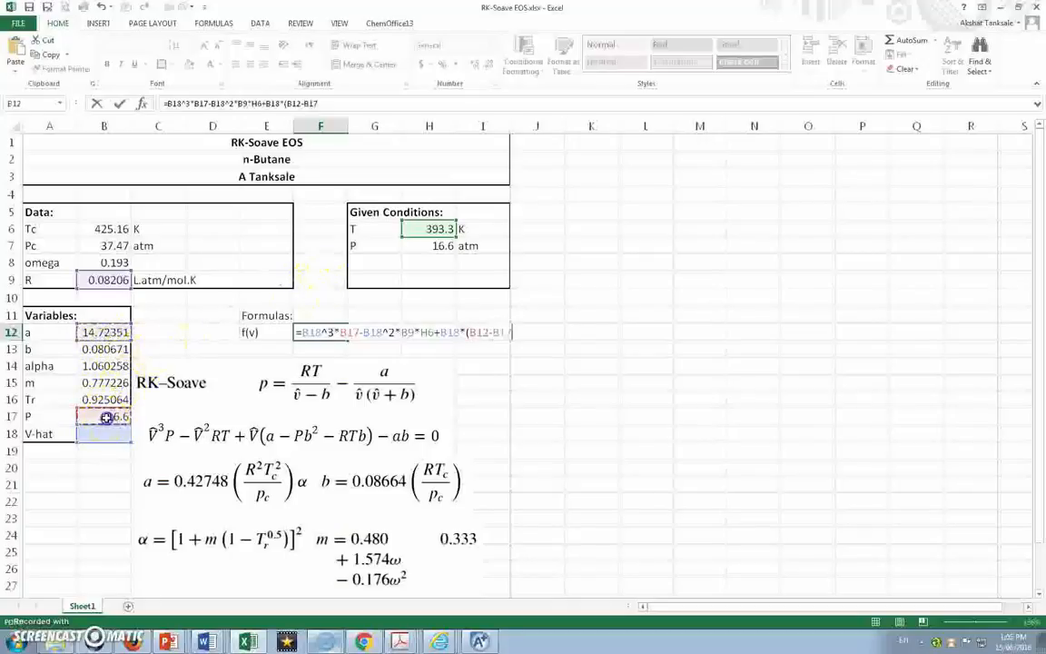
pyautogui.write('*')
pyautogui.click(116, 349)
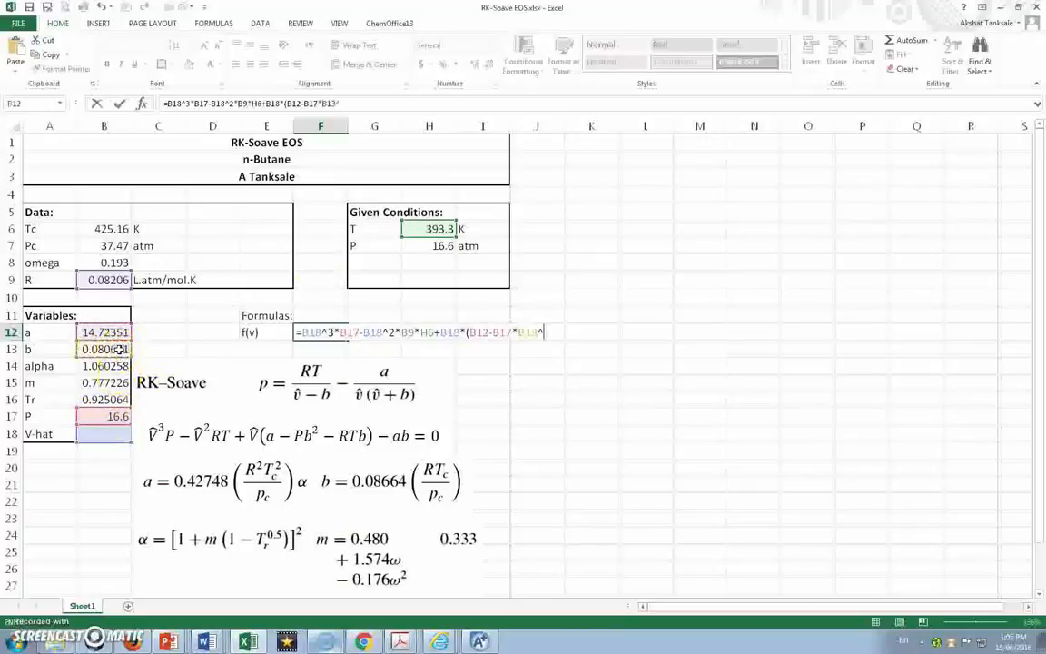
pyautogui.write('^2-')
pyautogui.click(95, 277)
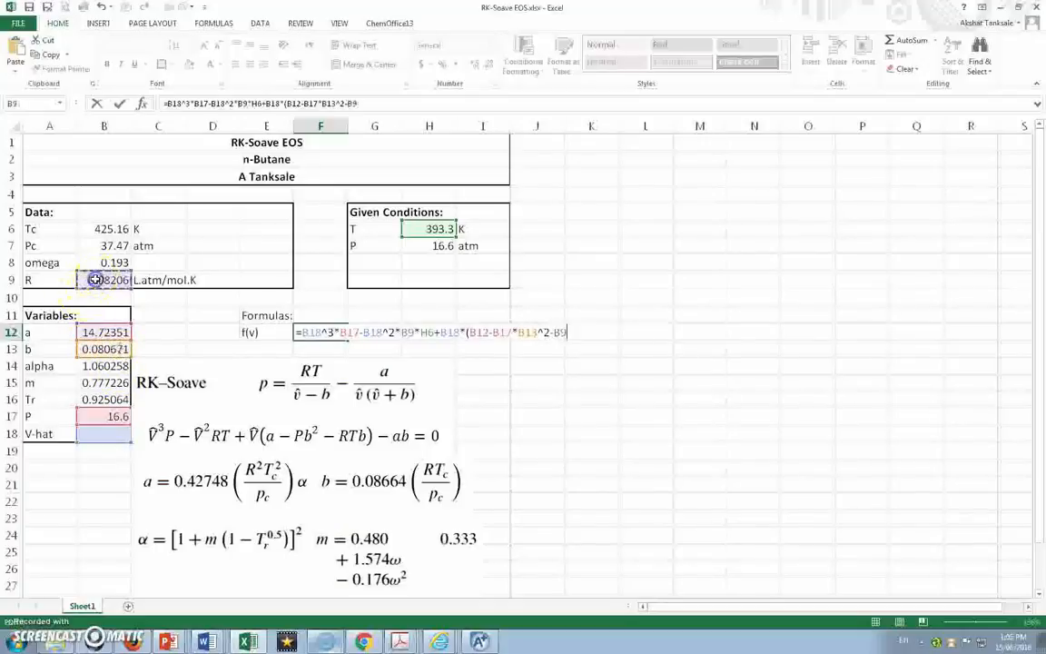
pyautogui.write('*')
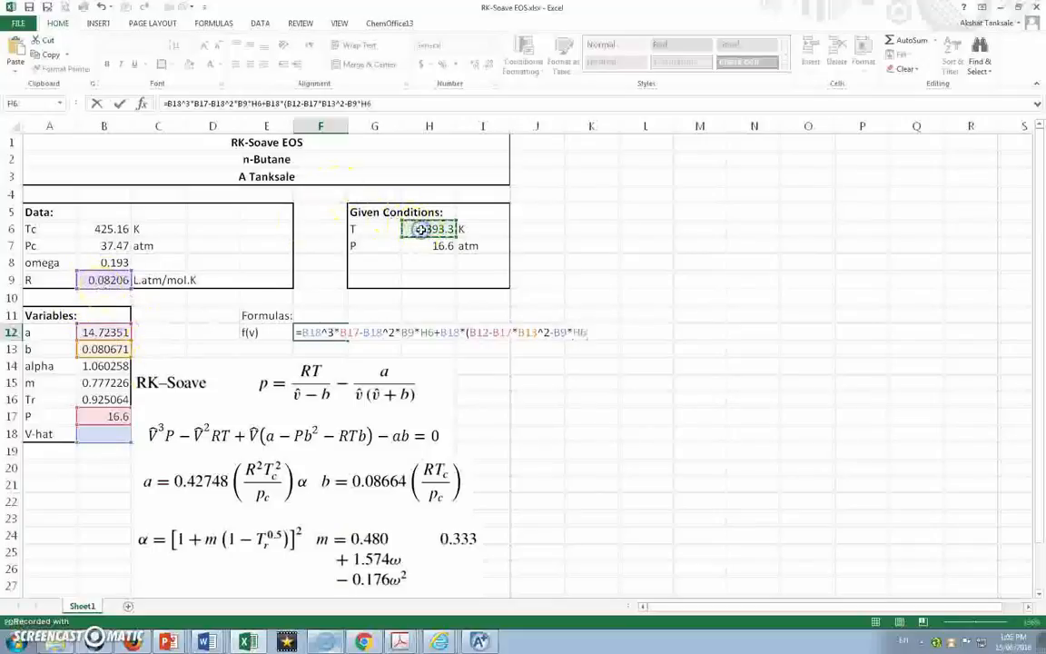
pyautogui.write('*')
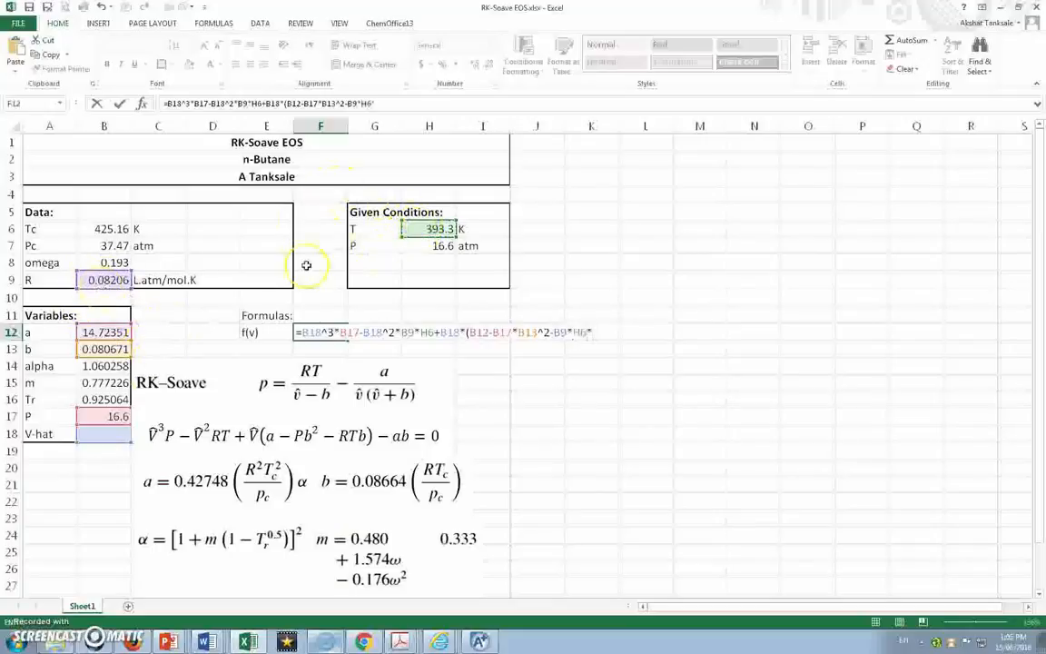
pyautogui.click(120, 349)
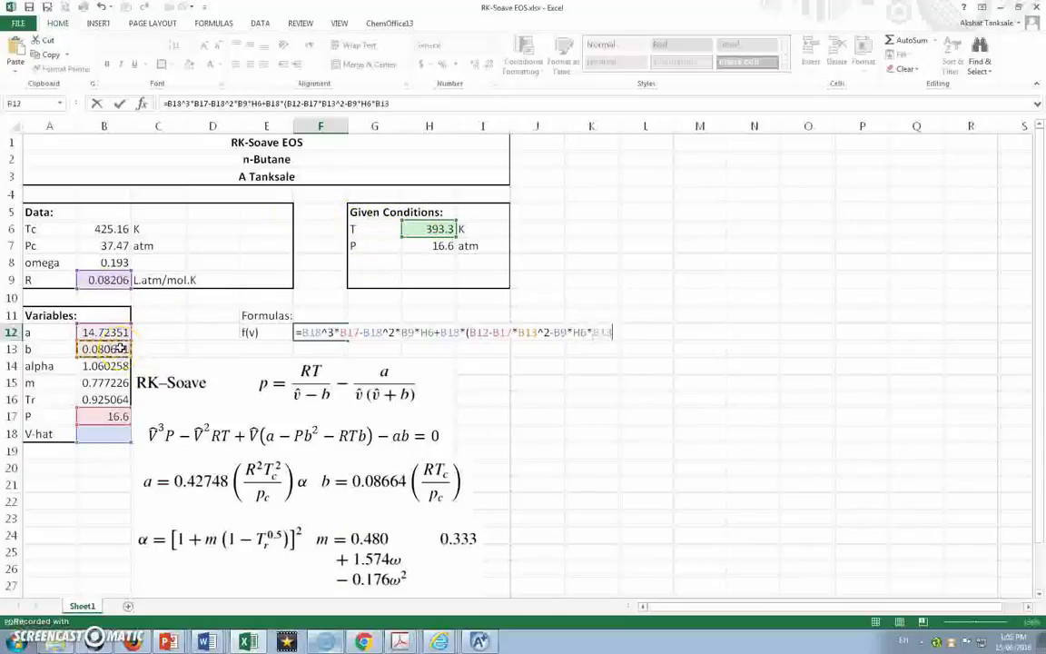
pyautogui.write(')')
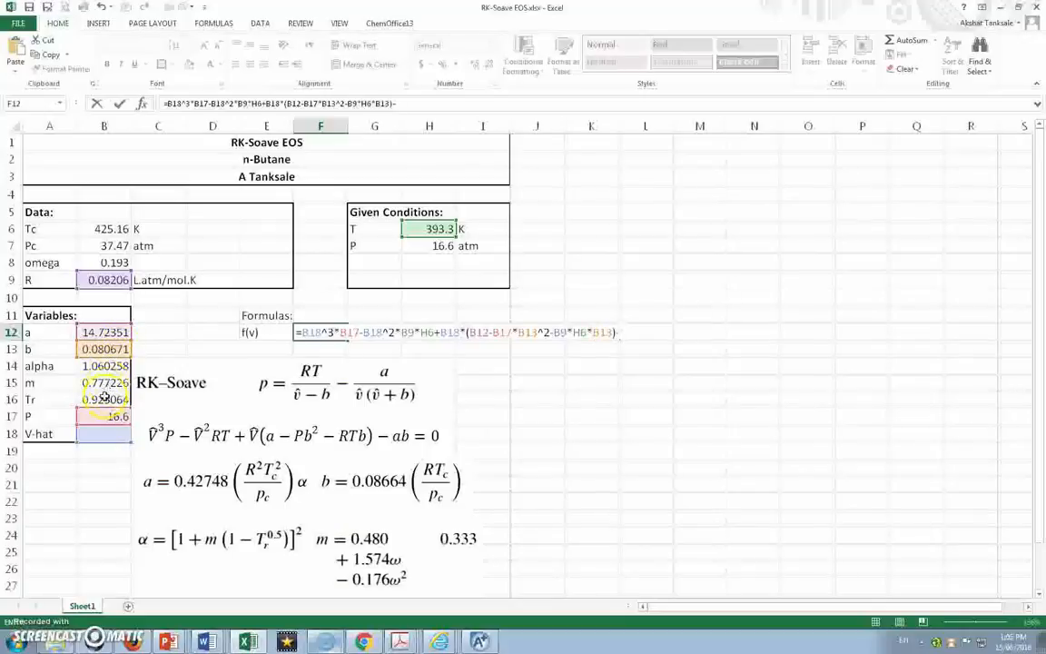
# - Complete the f(v) formula in F12 by appending the constant term -B12*B13
pyautogui.write('-')
pyautogui.click(113, 332)
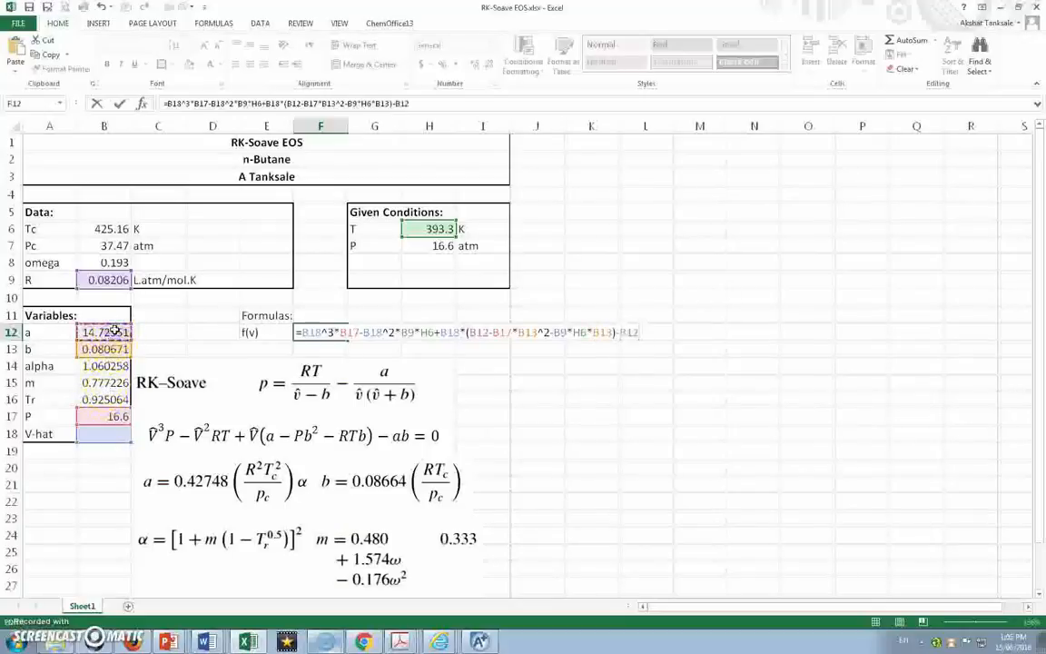
pyautogui.write('*')
pyautogui.click(116, 351)
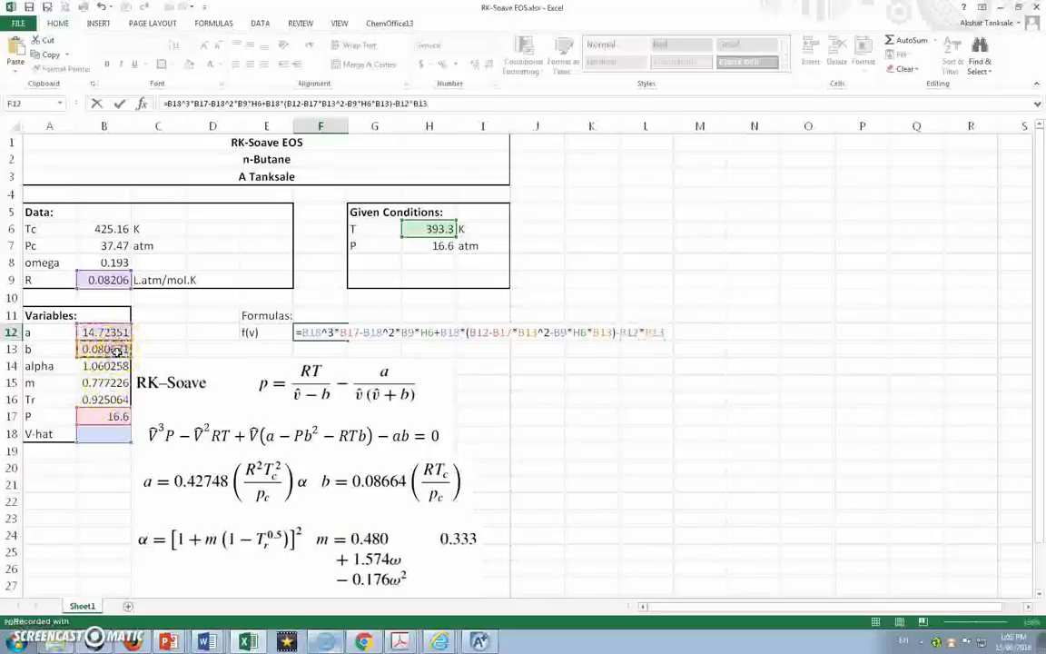
pyautogui.write('=')
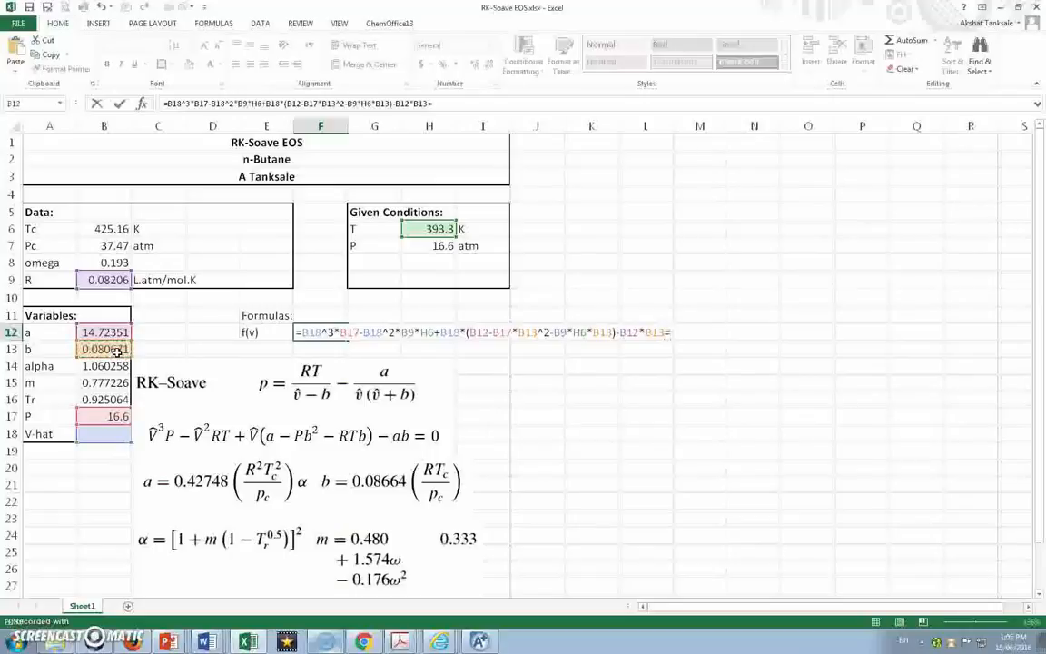
pyautogui.press('BackSpace')
pyautogui.press('Return')
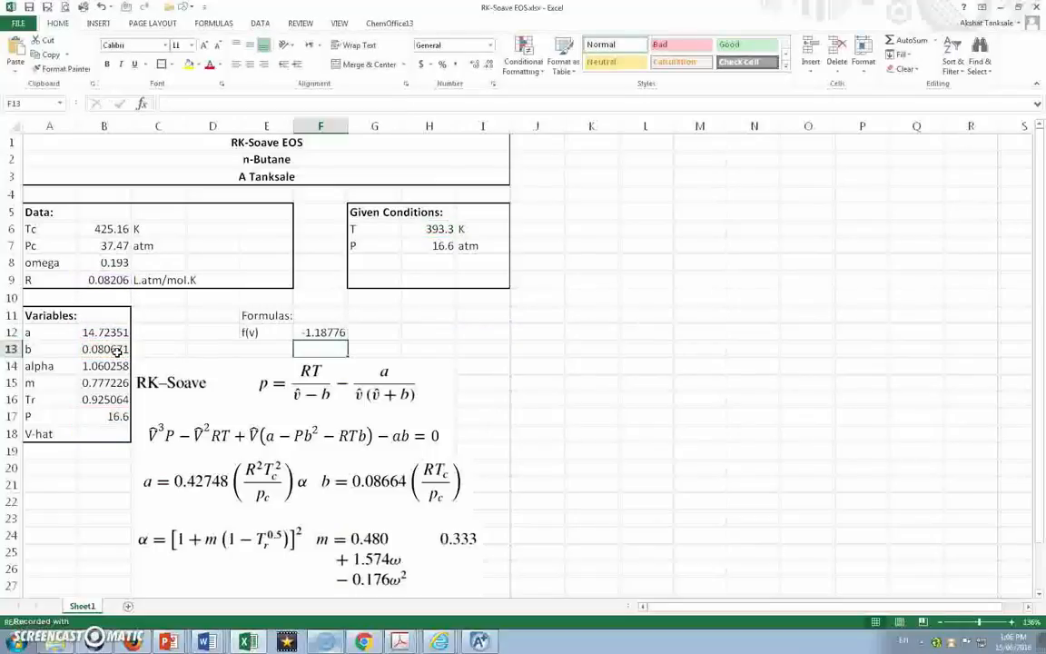
# - Run Goal Seek on the f(v) cell F12 to reach 0 by changing V-hat in B18, and accept the solution
pyautogui.click(325, 332)
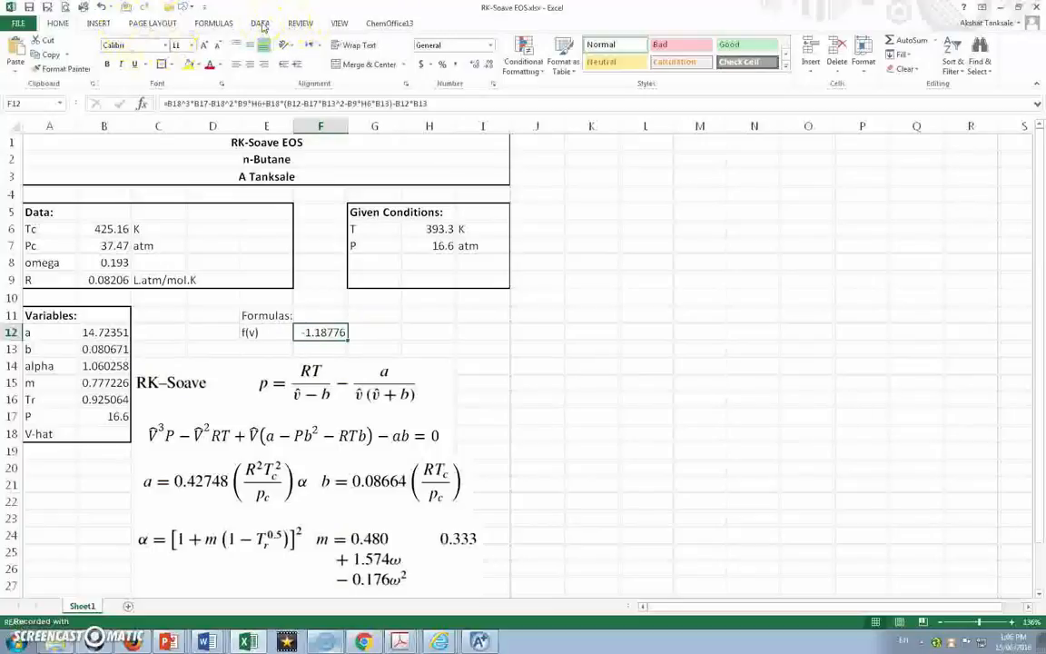
pyautogui.click(260, 23)
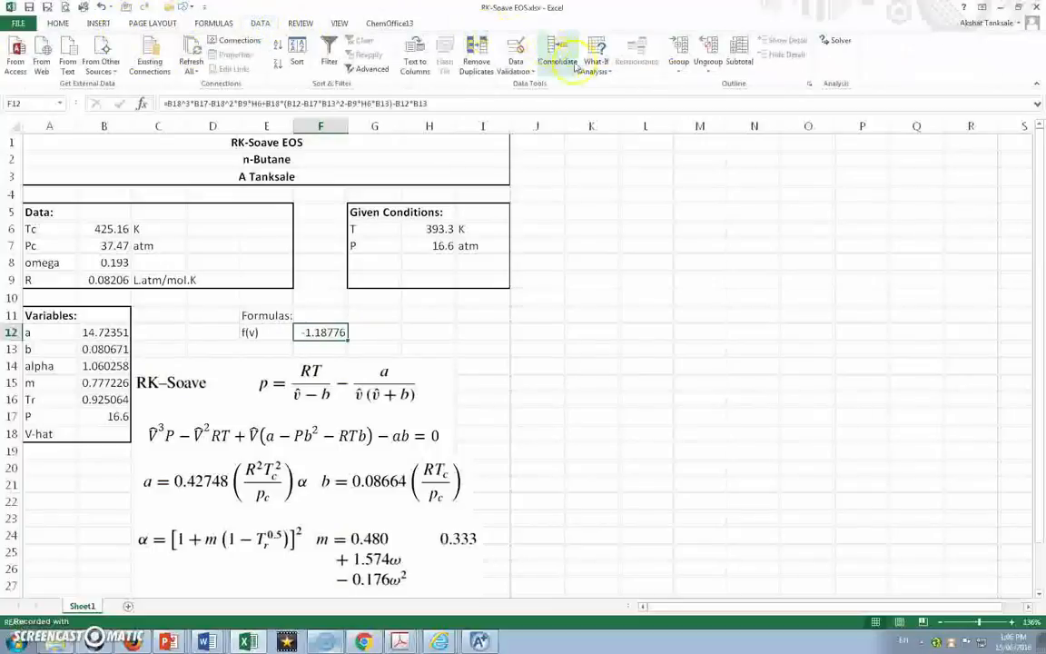
pyautogui.click(599, 71)
pyautogui.click(614, 99)
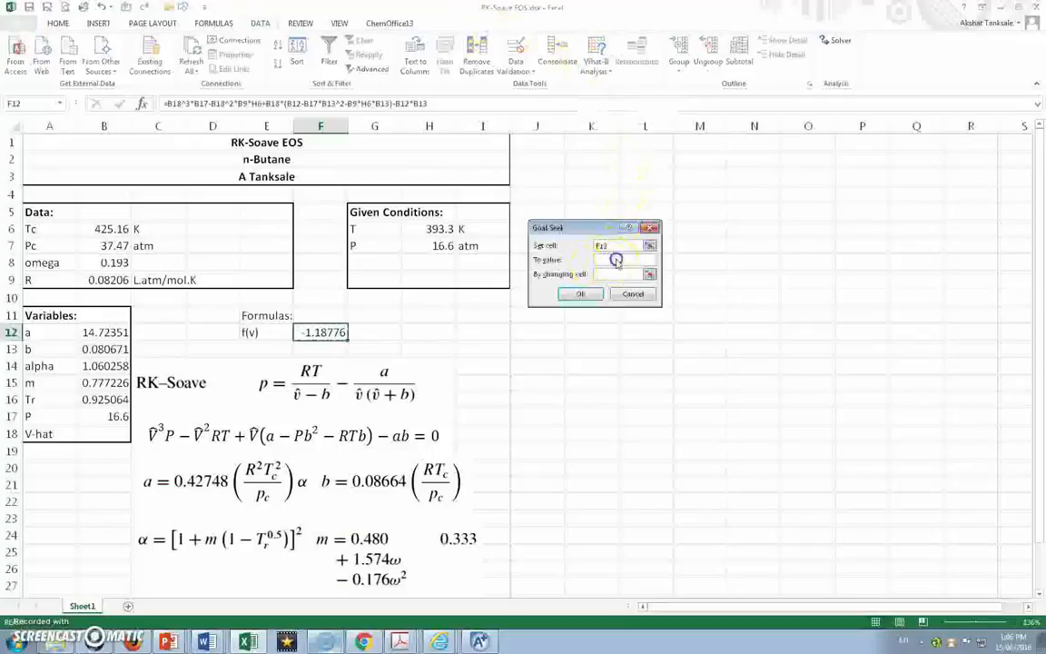
pyautogui.click(616, 259)
pyautogui.write('0')
pyautogui.click(626, 273)
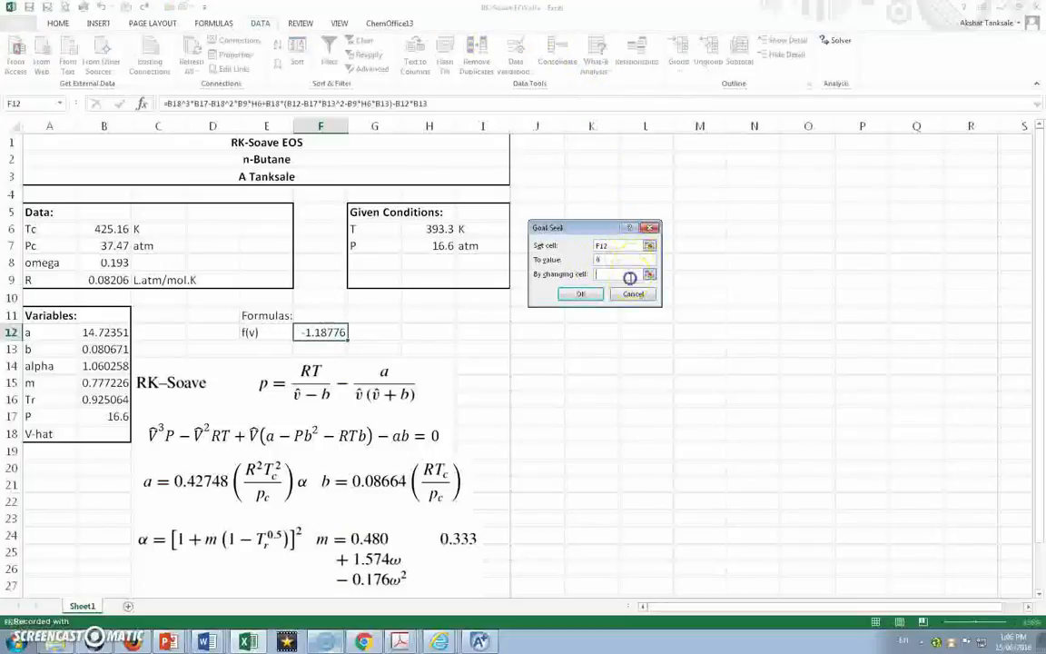
pyautogui.click(100, 433)
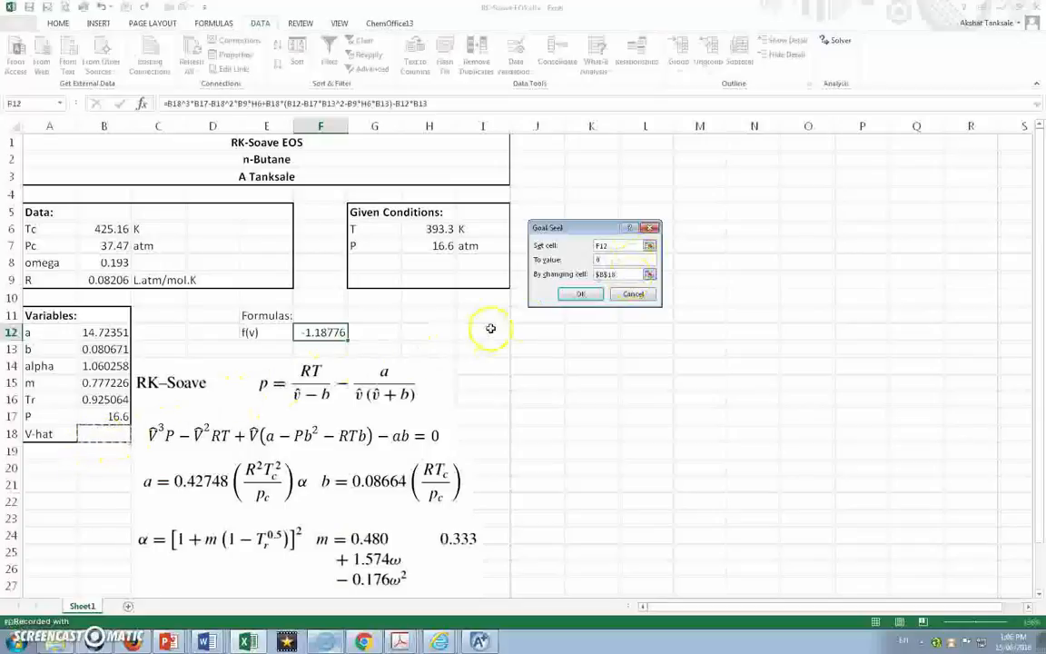
pyautogui.click(580, 294)
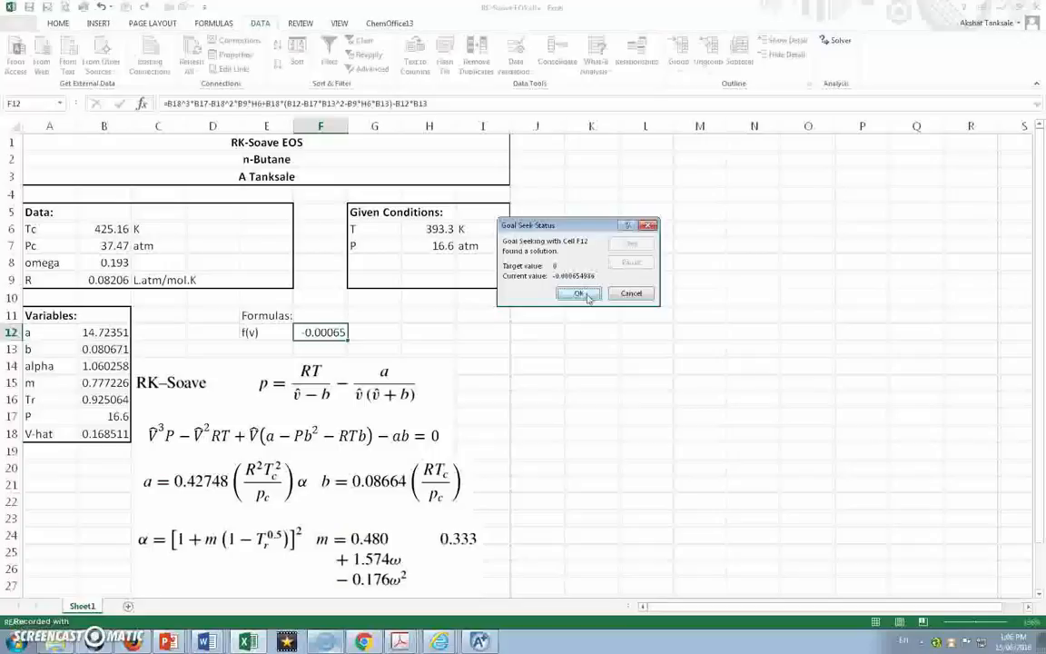
pyautogui.click(587, 297)
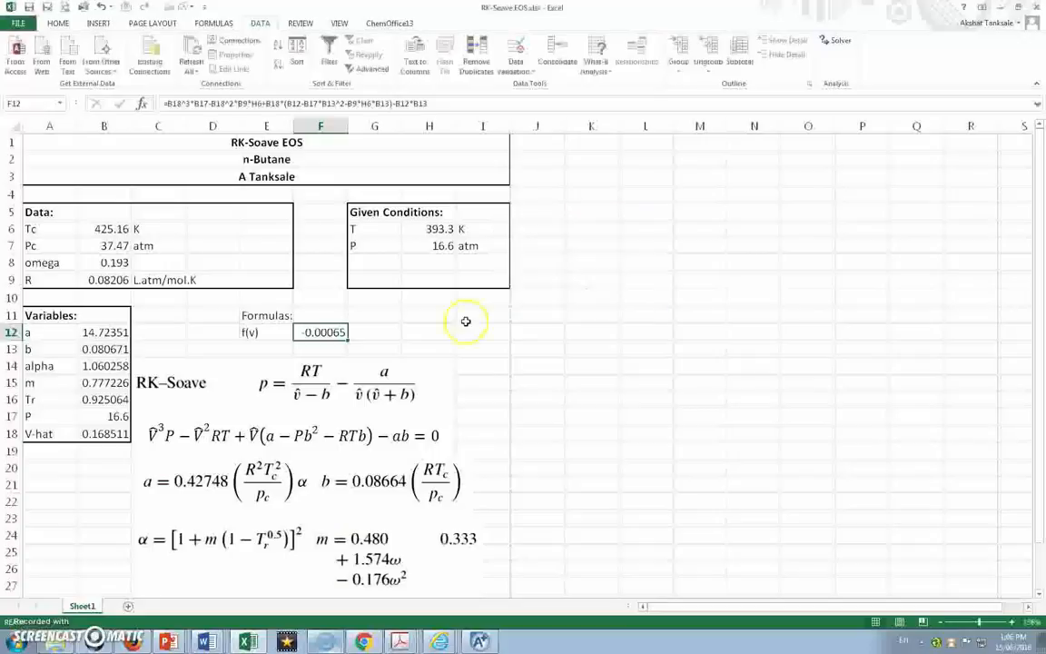
# - Enter the scaled function =F12*1e6 in G12, beside the f(v) value
pyautogui.click(377, 333)
pyautogui.write('=')
pyautogui.press('Left')
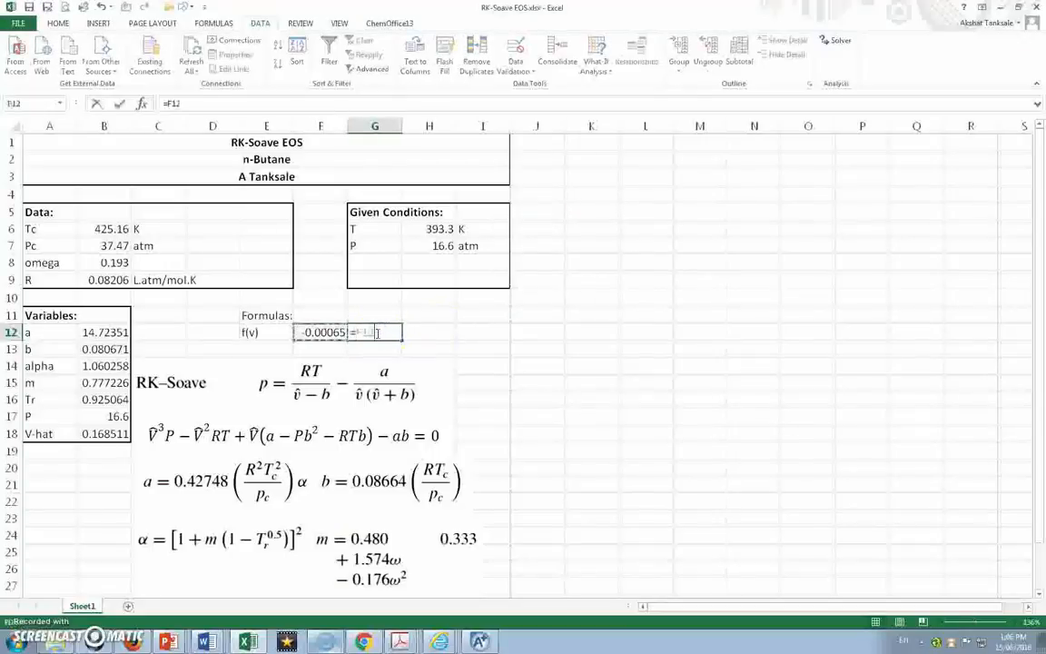
pyautogui.write('*1e6')
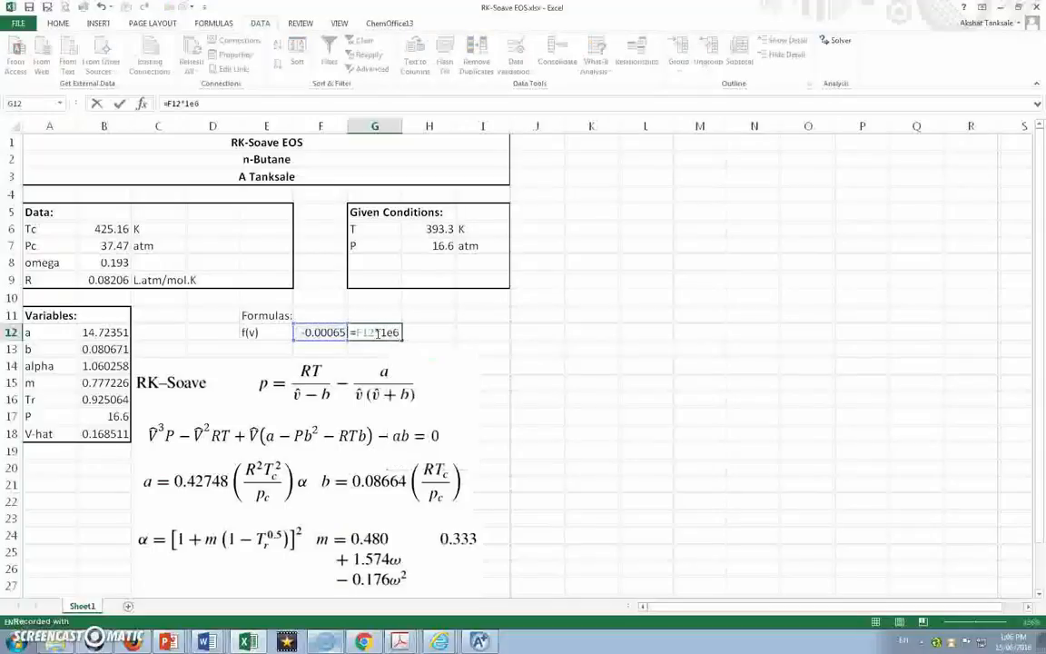
pyautogui.press('Return')
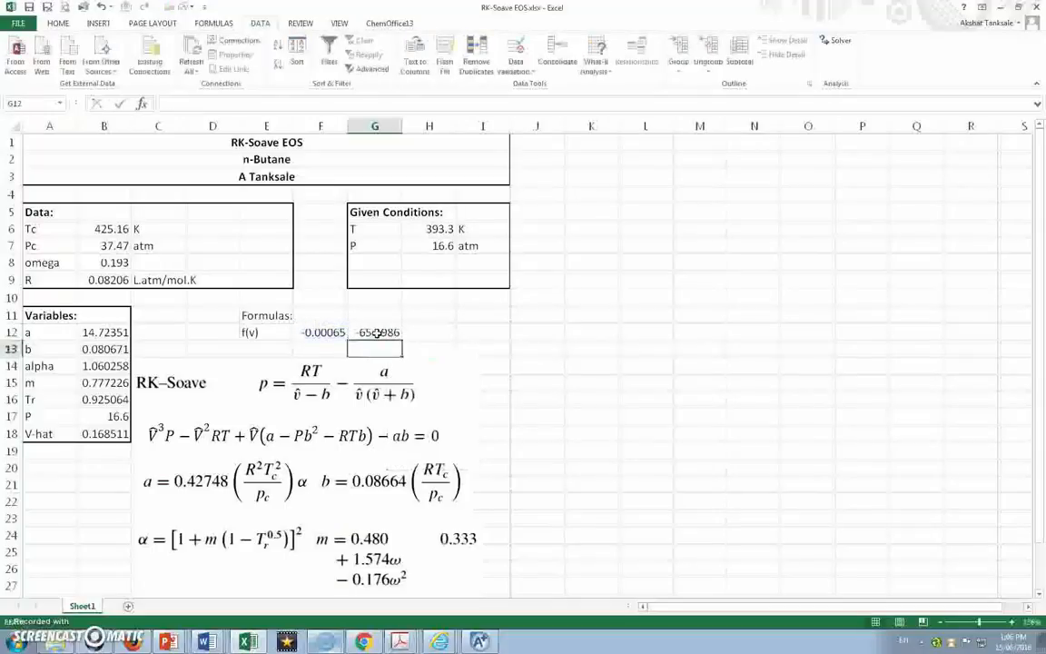
# - Run Goal Seek on the scaled function in G12 to reach 0 by changing B18, and accept the solution
pyautogui.click(377, 332)
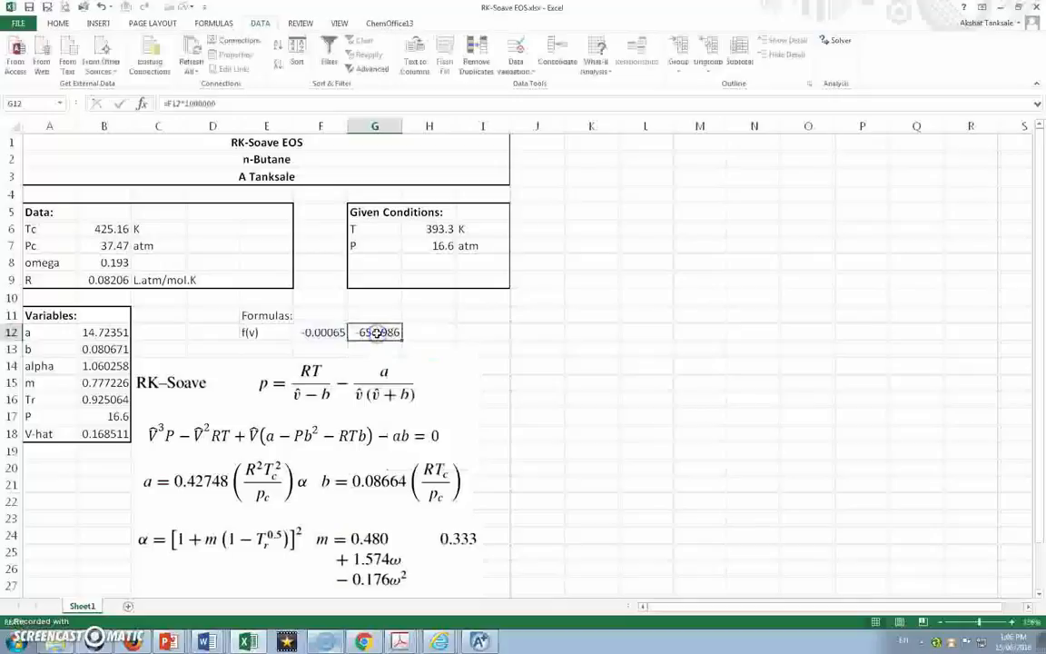
pyautogui.click(591, 72)
pyautogui.click(610, 98)
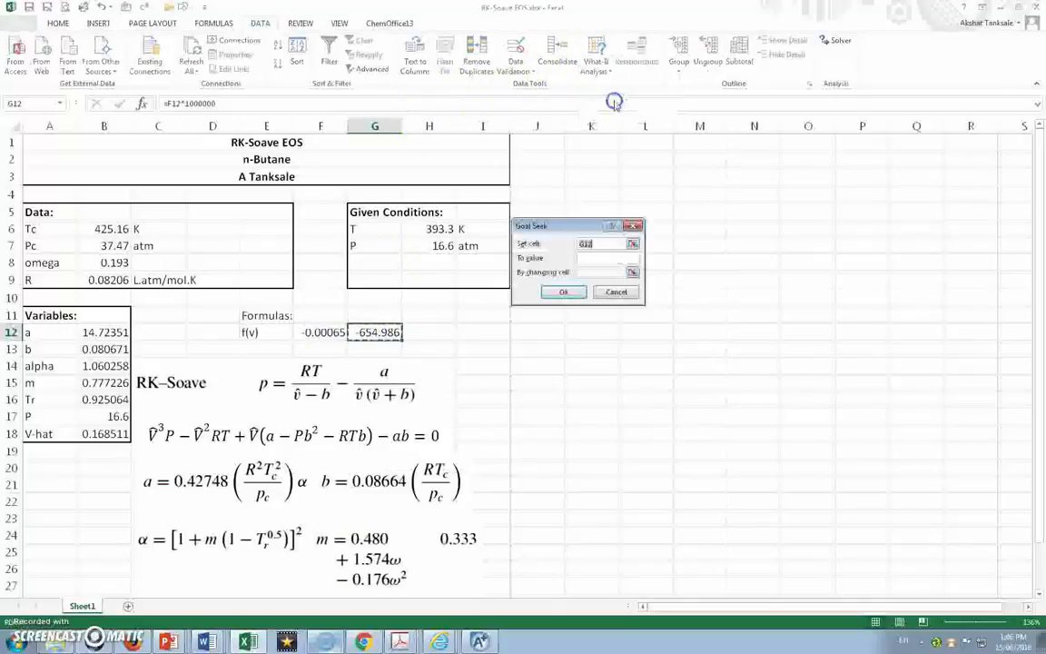
pyautogui.click(615, 256)
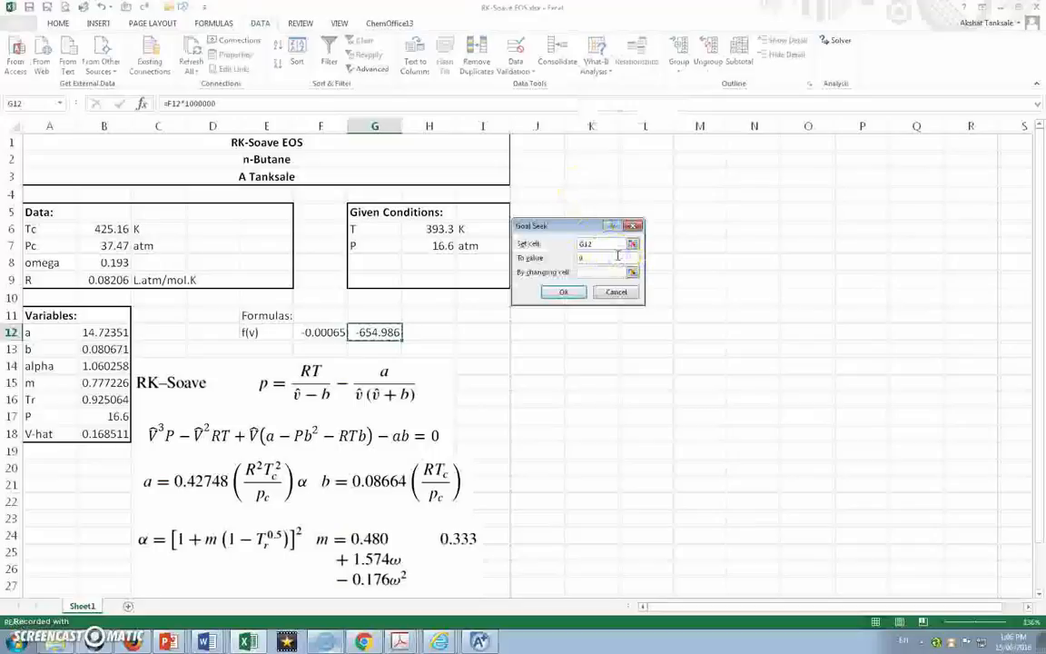
pyautogui.click(96, 433)
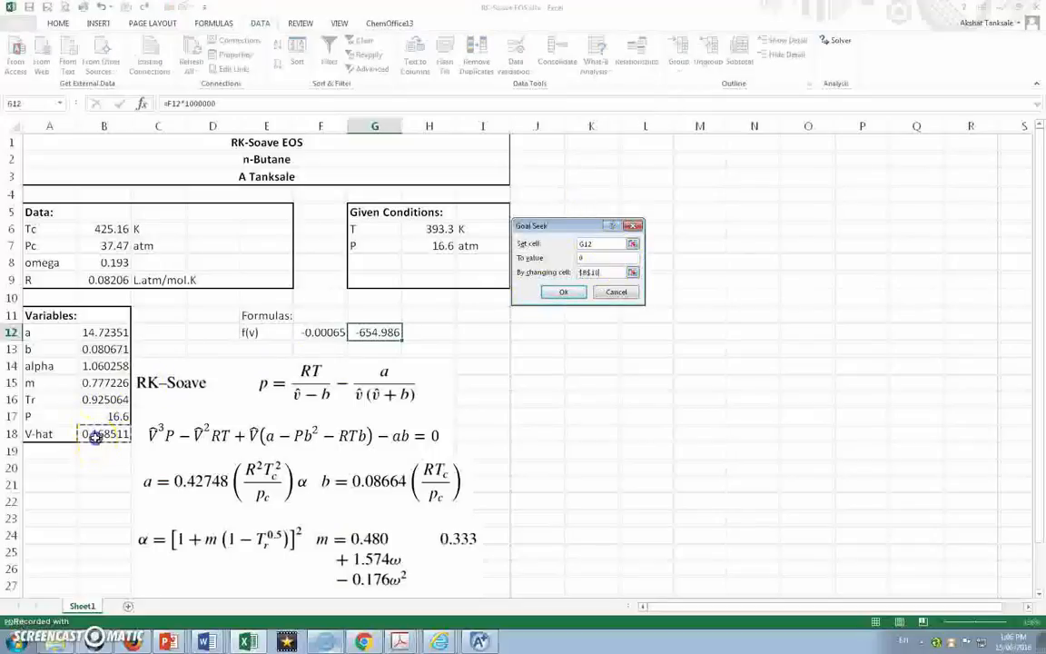
pyautogui.click(563, 292)
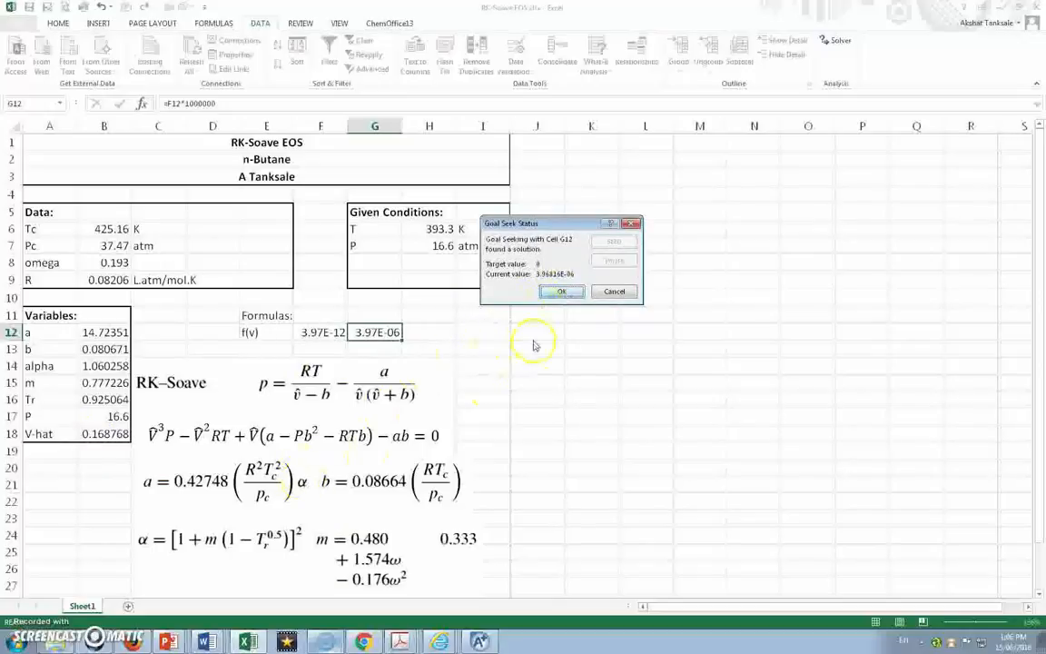
pyautogui.click(572, 296)
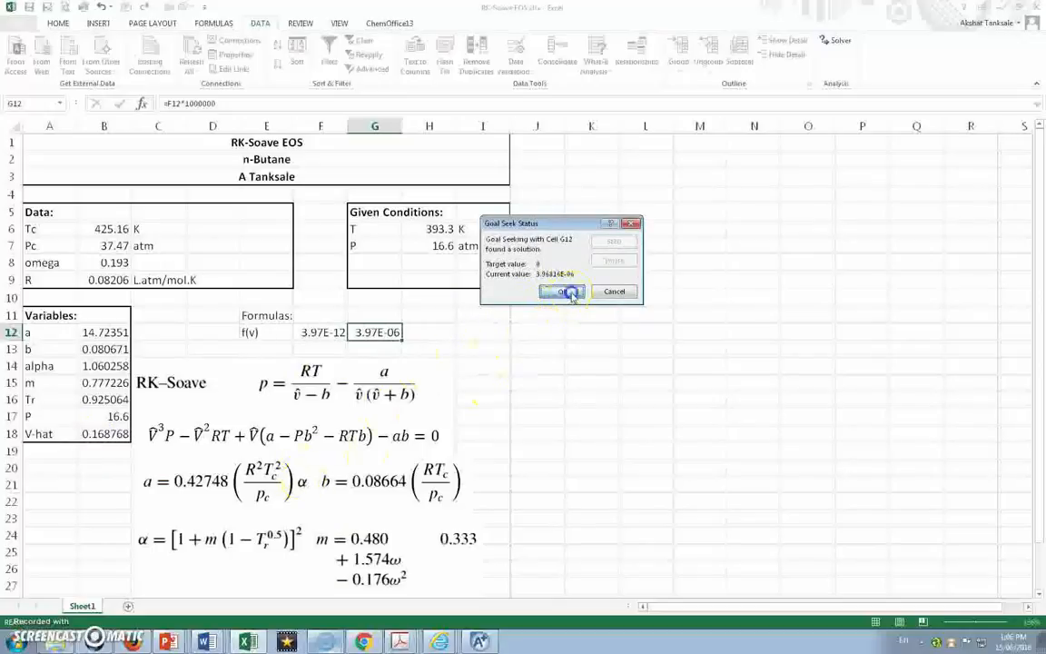
# - Enter the heading "Ideal Gas V_hat" in A20 and the label "f(v)" in A22
pyautogui.click(42, 466)
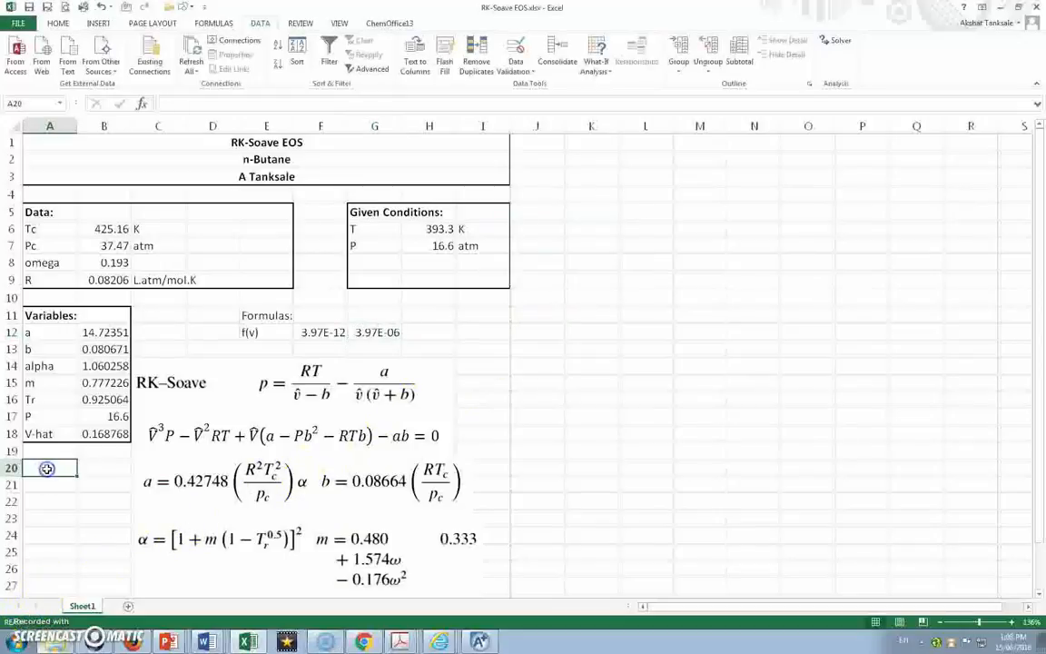
pyautogui.write('Ideal Gas V_hat')
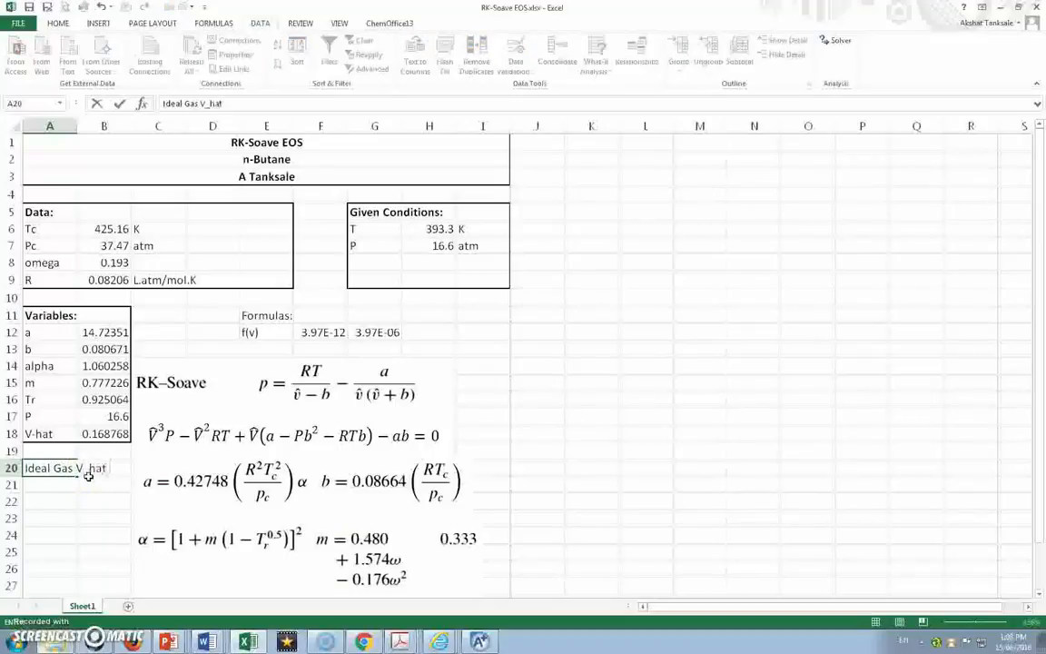
pyautogui.press('Return')
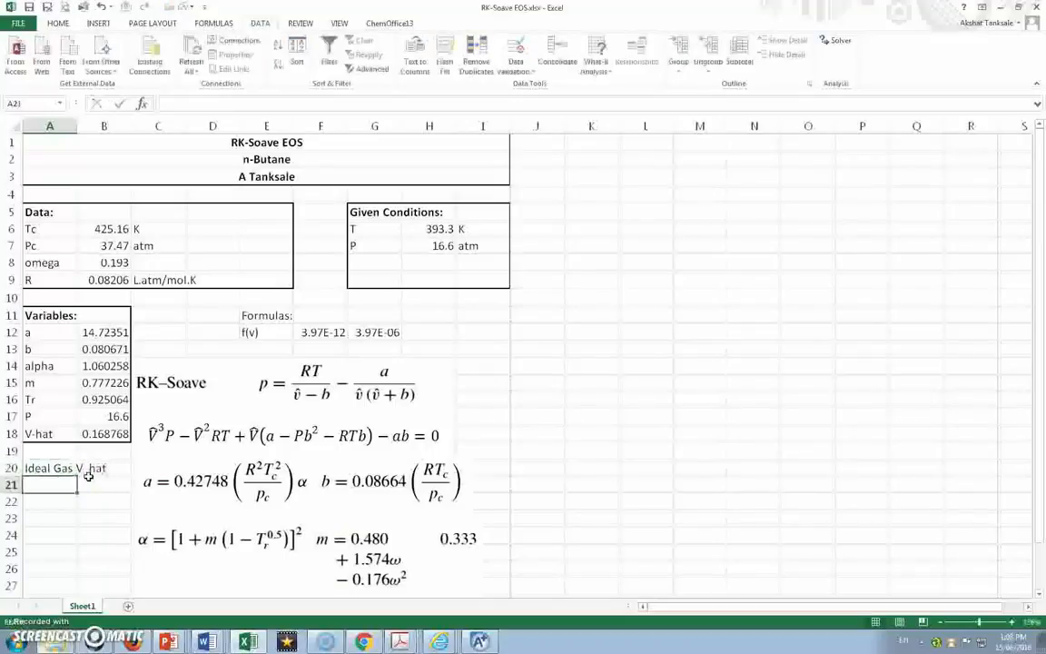
pyautogui.press('Return')
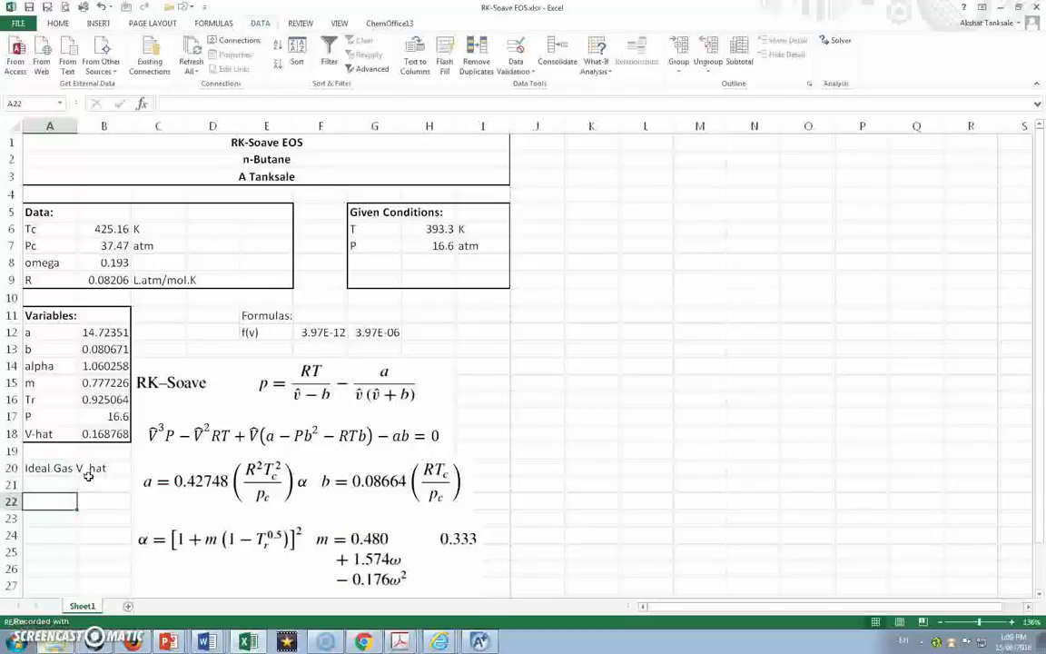
pyautogui.write('f(v')
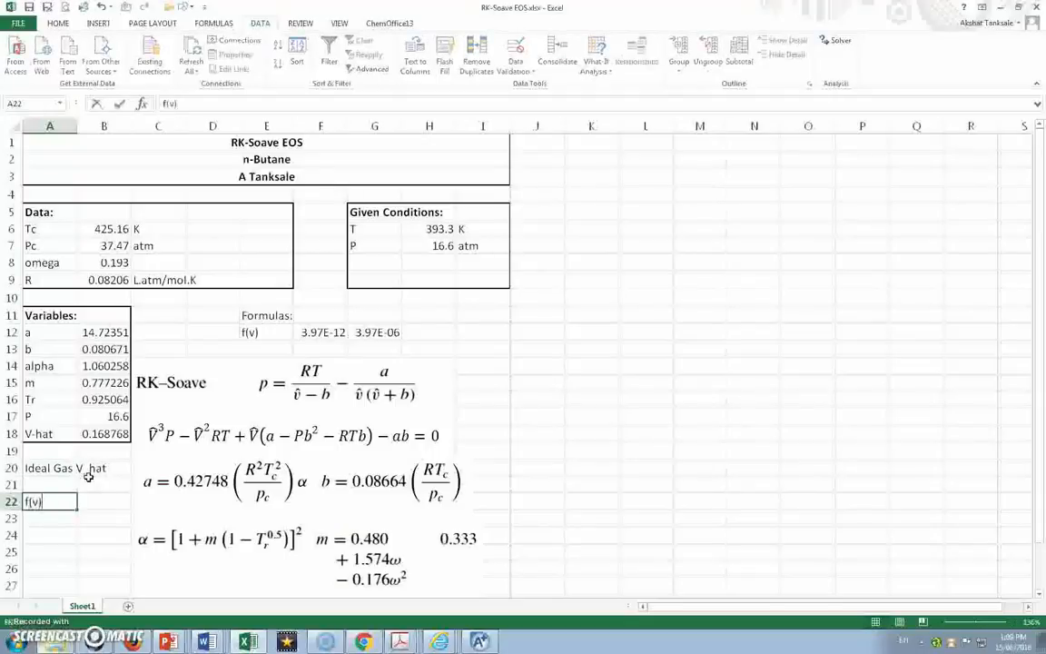
pyautogui.press('Tab')
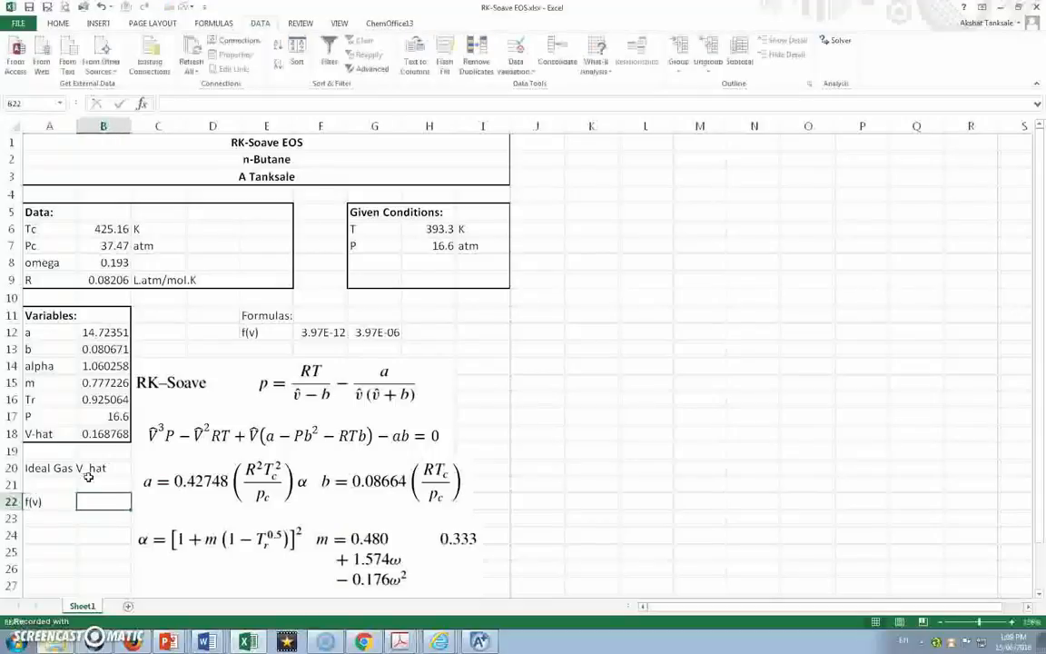
# - Enter the ideal gas function =B9*H6/H7-B21 in B22
pyautogui.click(99, 495)
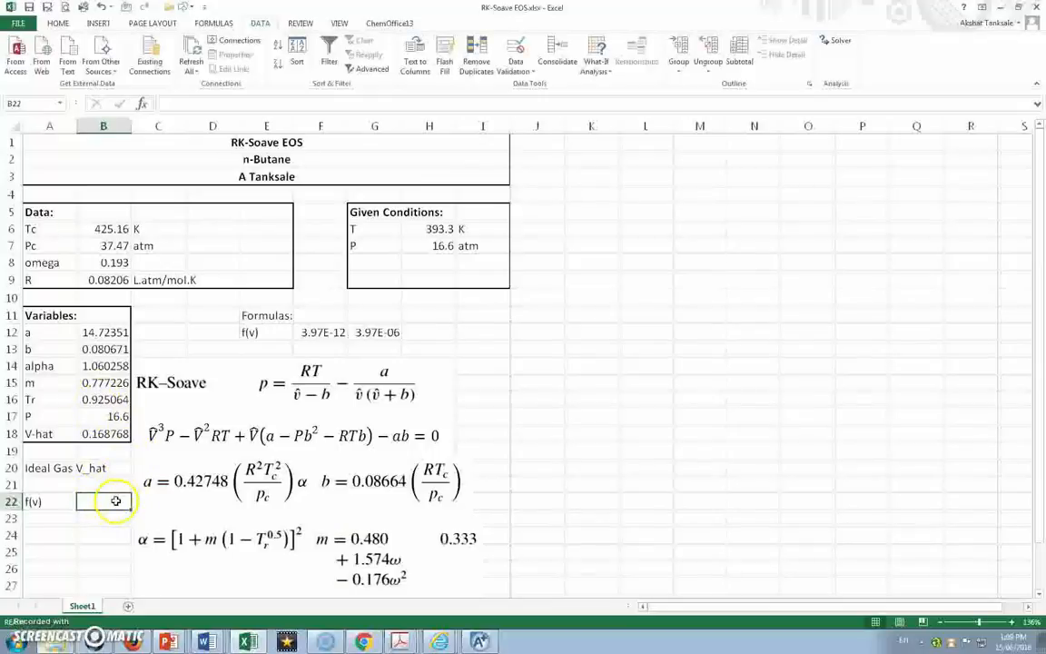
pyautogui.write('=')
pyautogui.click(99, 280)
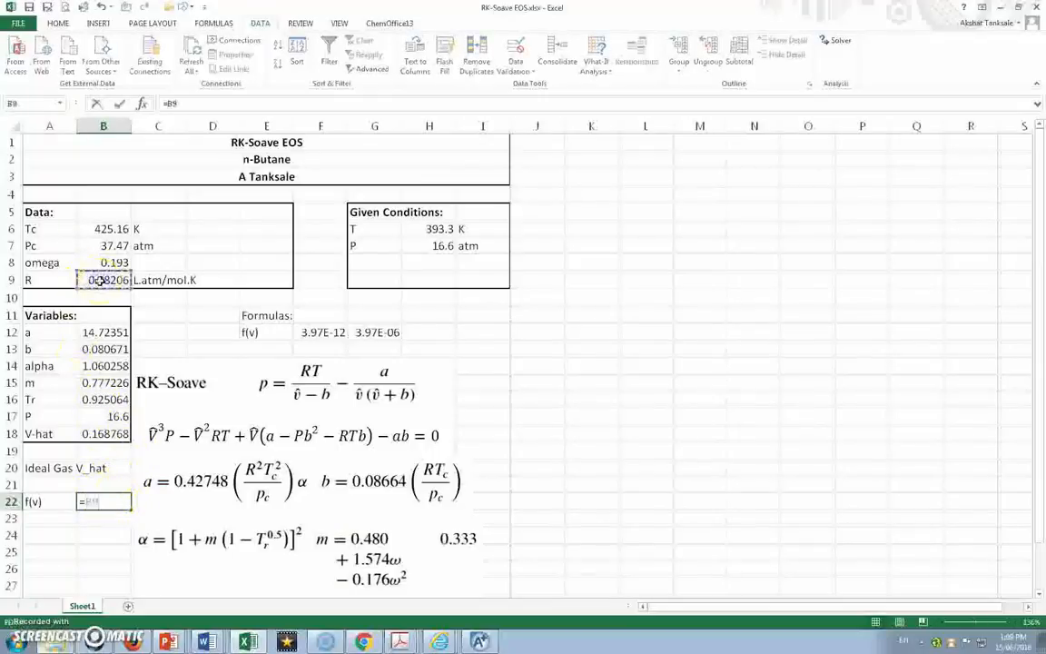
pyautogui.write('*')
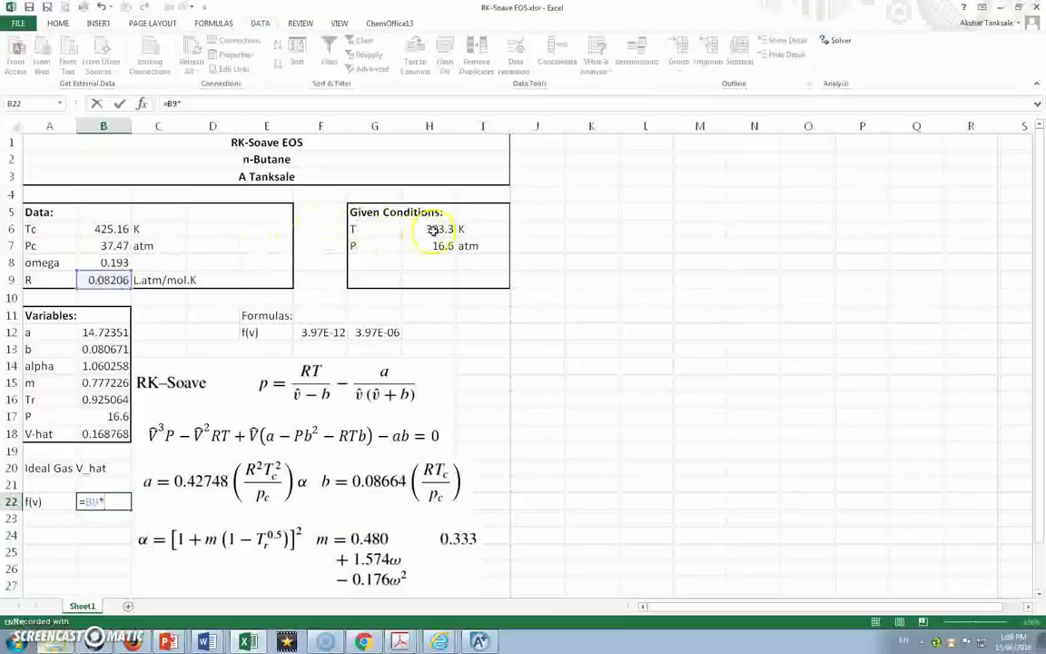
pyautogui.click(433, 230)
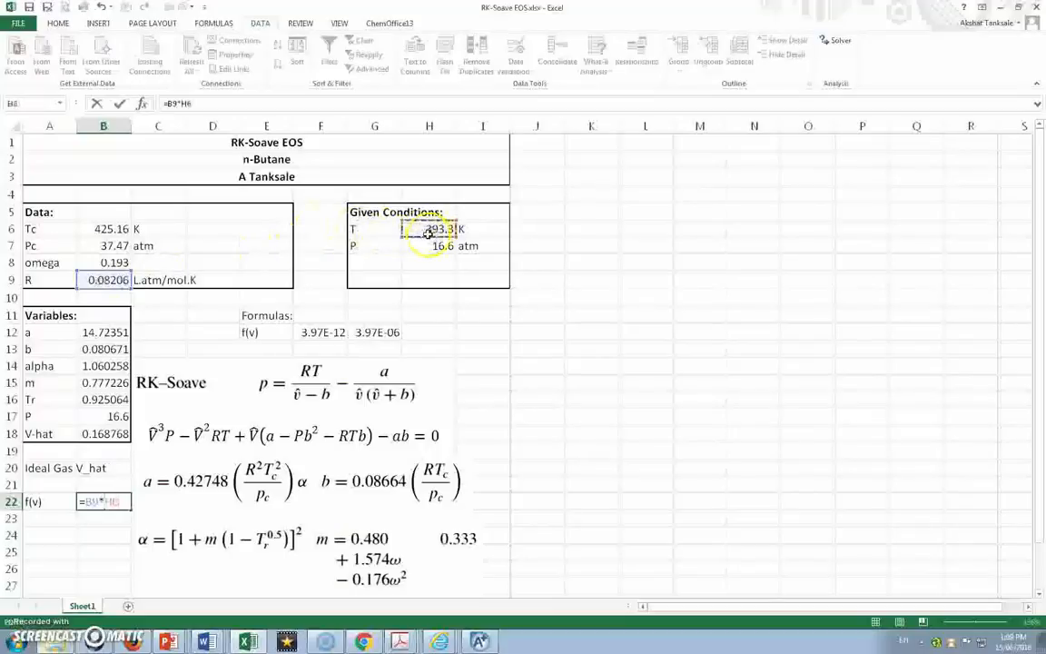
pyautogui.write('/')
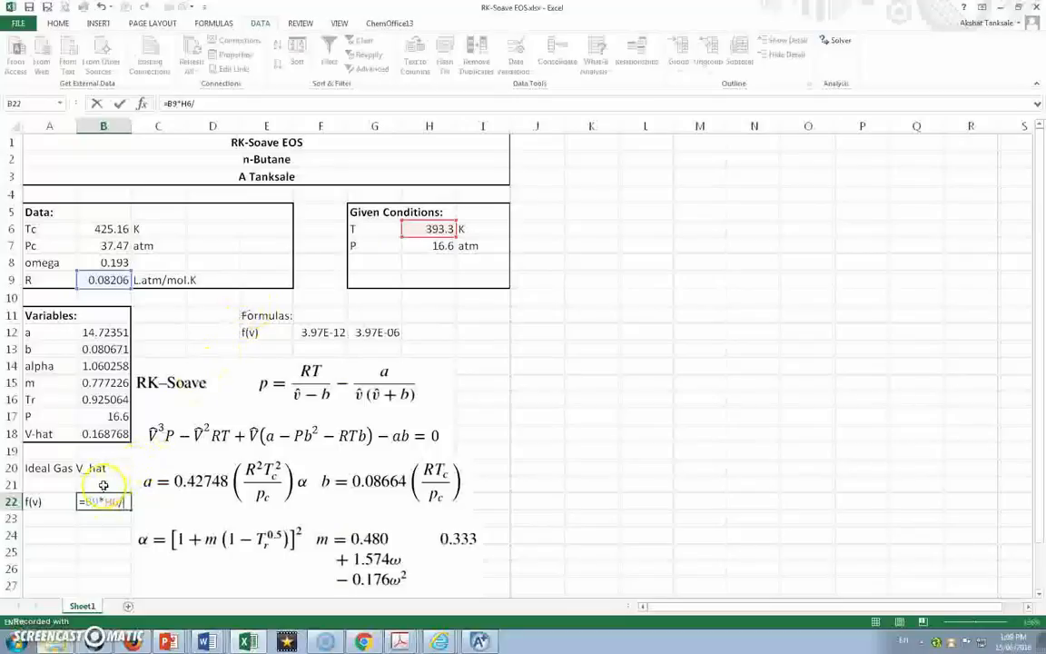
pyautogui.click(438, 247)
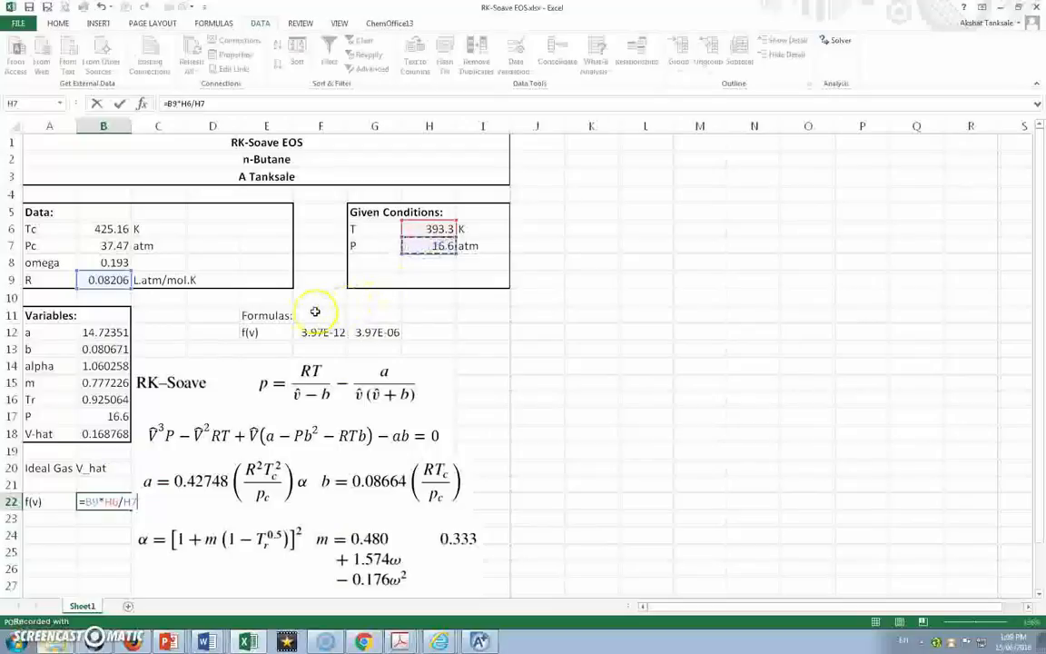
pyautogui.write('-')
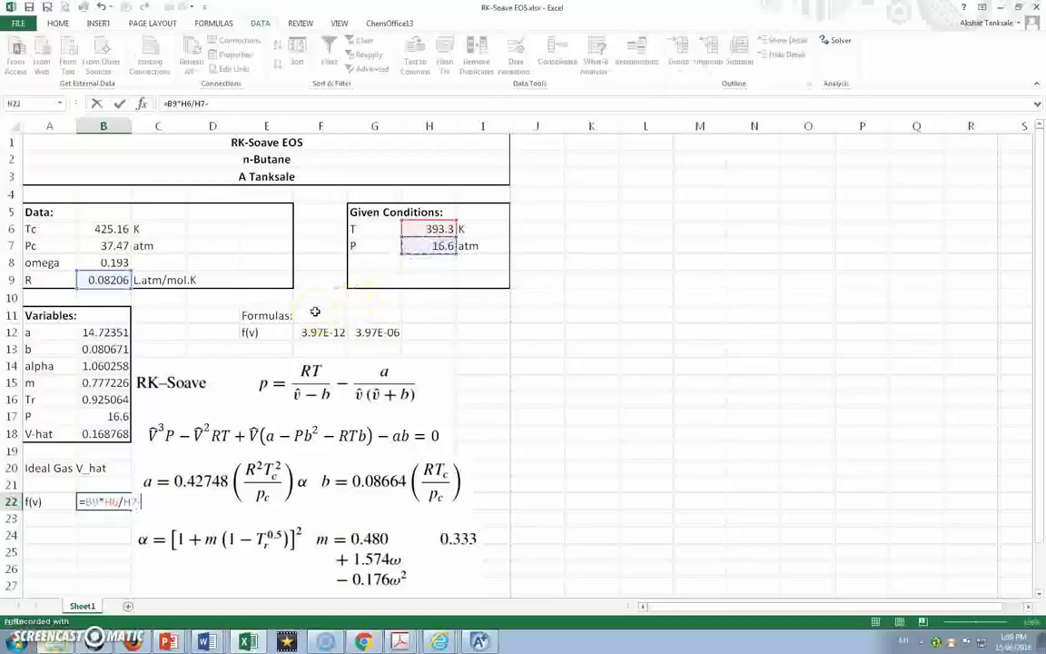
pyautogui.click(104, 485)
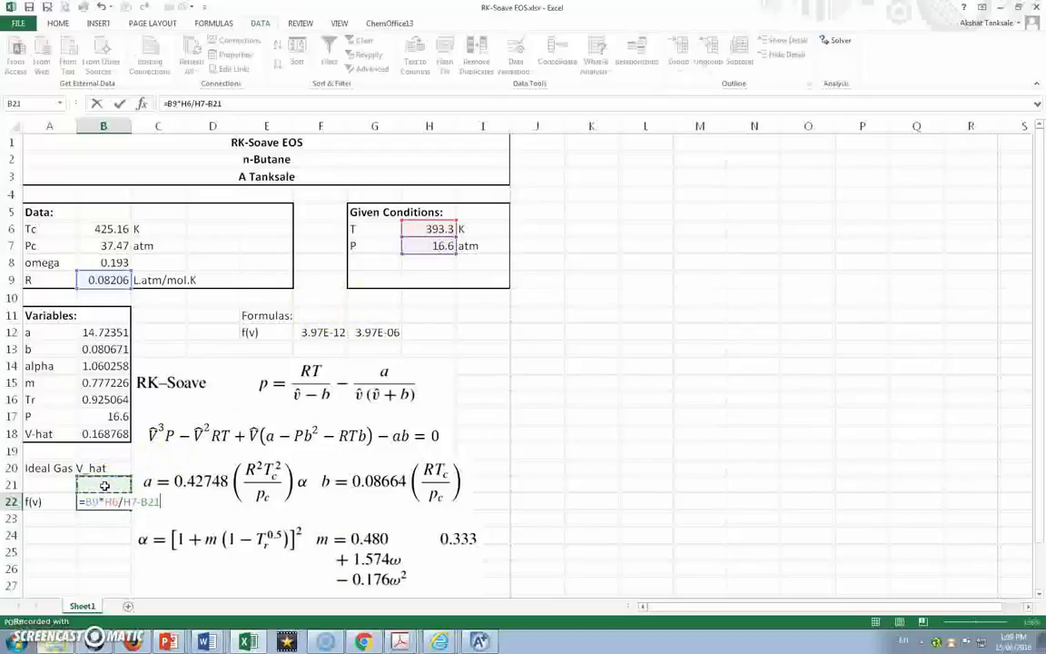
pyautogui.press('Return')
# - Label cell A21 as "V_hat" under the ideal gas heading
pyautogui.click(52, 487)
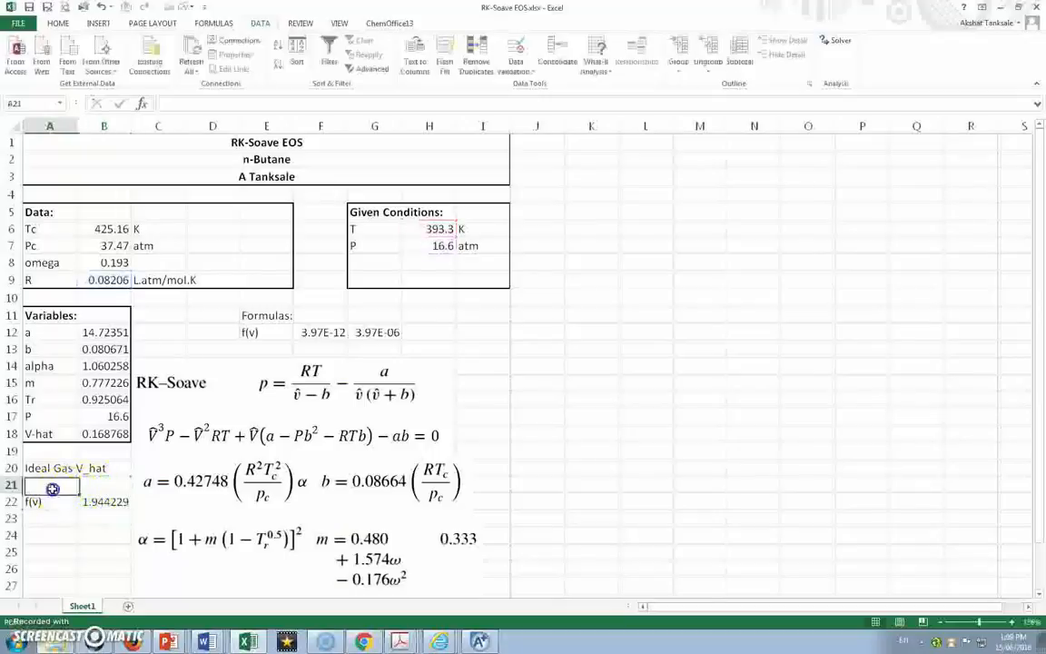
pyautogui.write('V')
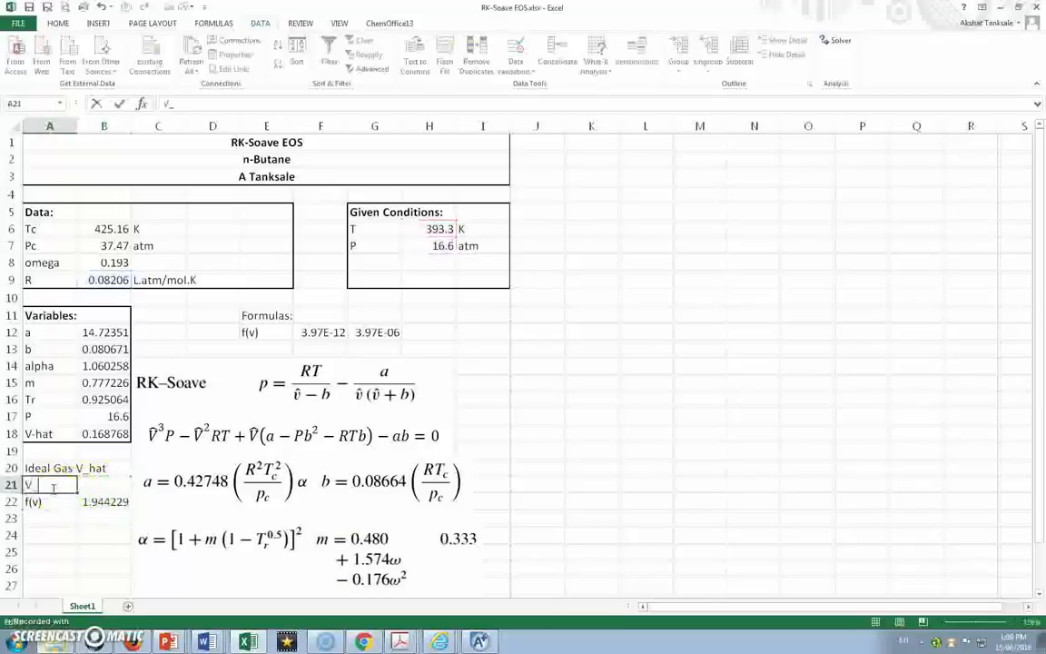
pyautogui.write('_hat')
pyautogui.press('Return')
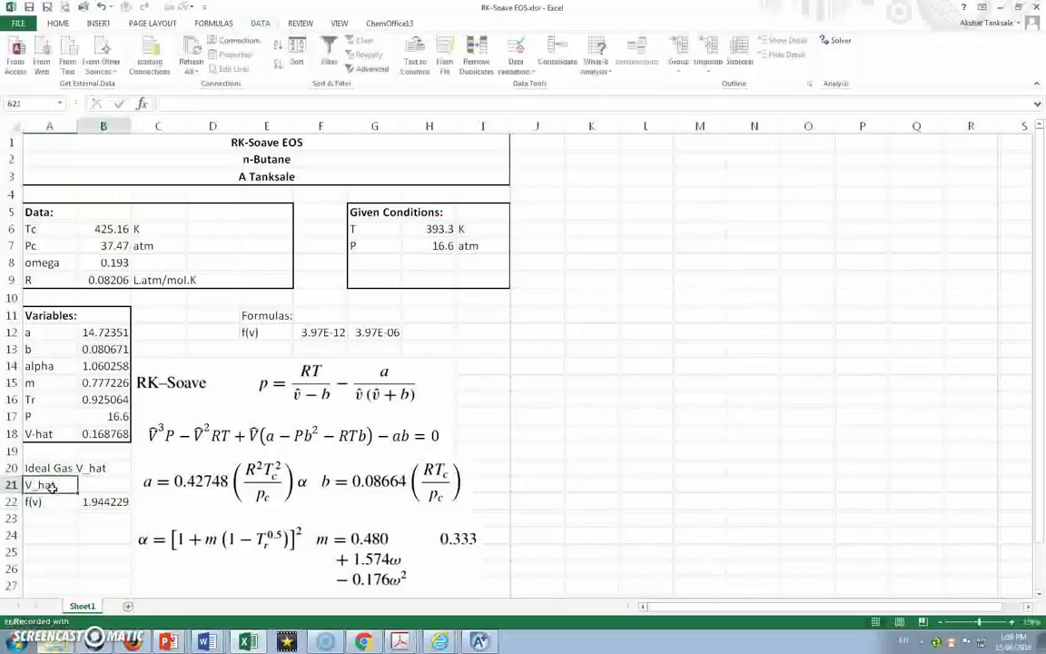
# - Run Goal Seek on the ideal gas function in B22 to reach 0 by changing B21, and accept the solution
pyautogui.press('Right')
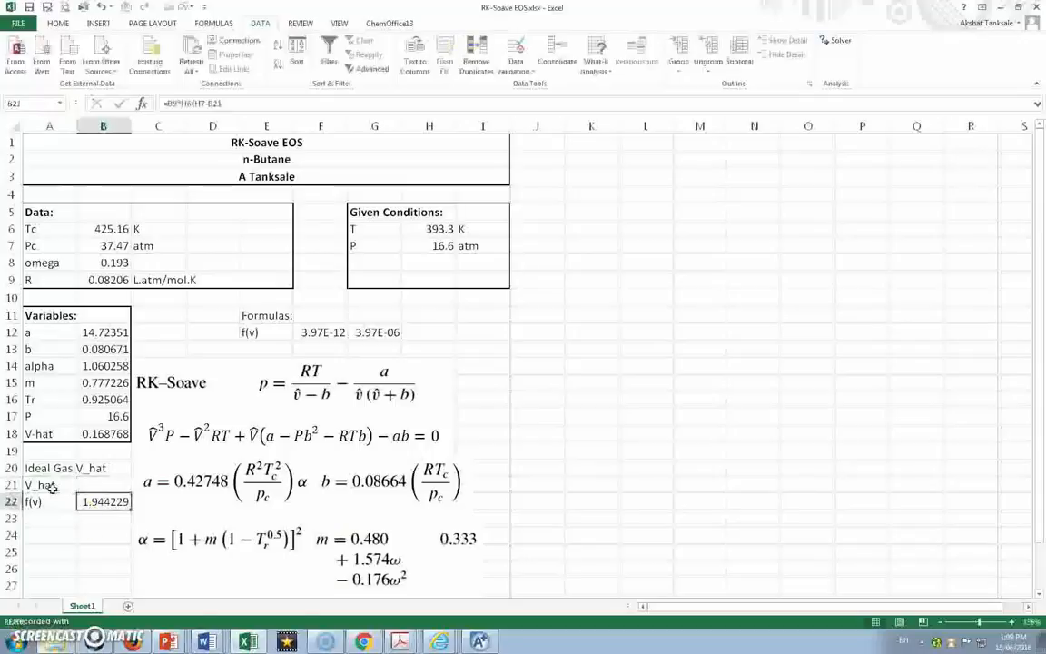
pyautogui.click(596, 61)
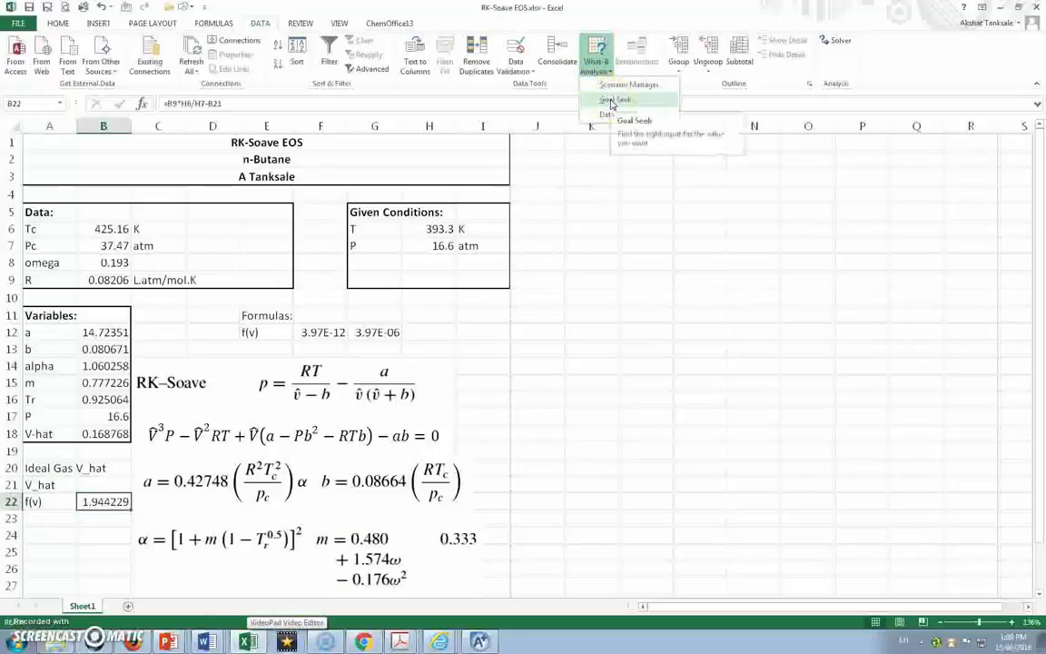
pyautogui.click(611, 102)
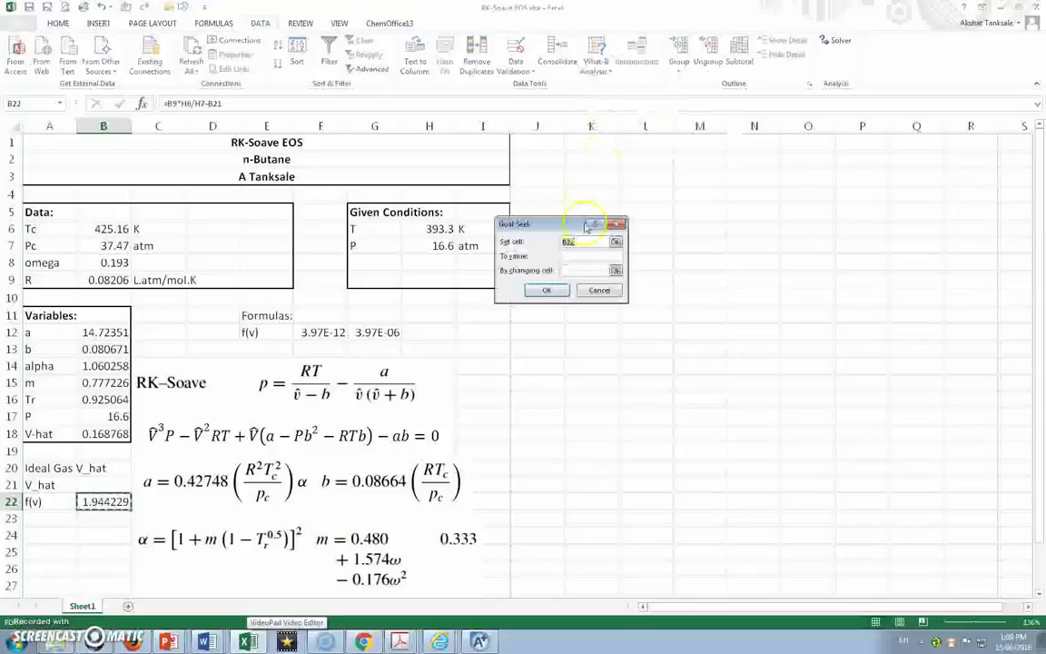
pyautogui.click(585, 271)
pyautogui.click(103, 484)
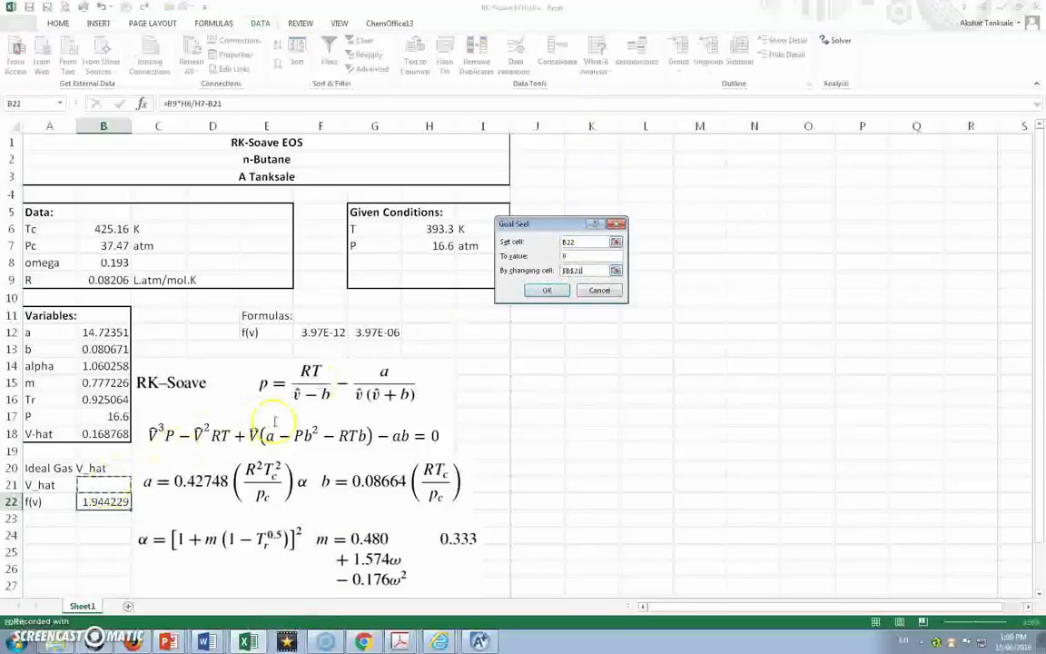
pyautogui.click(547, 290)
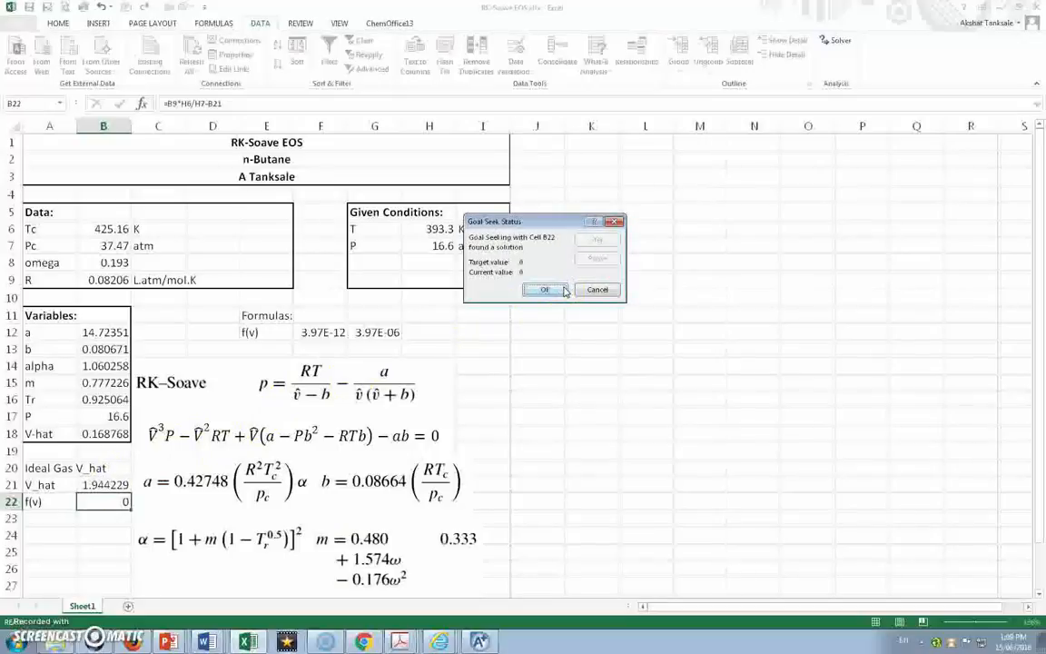
pyautogui.click(563, 290)
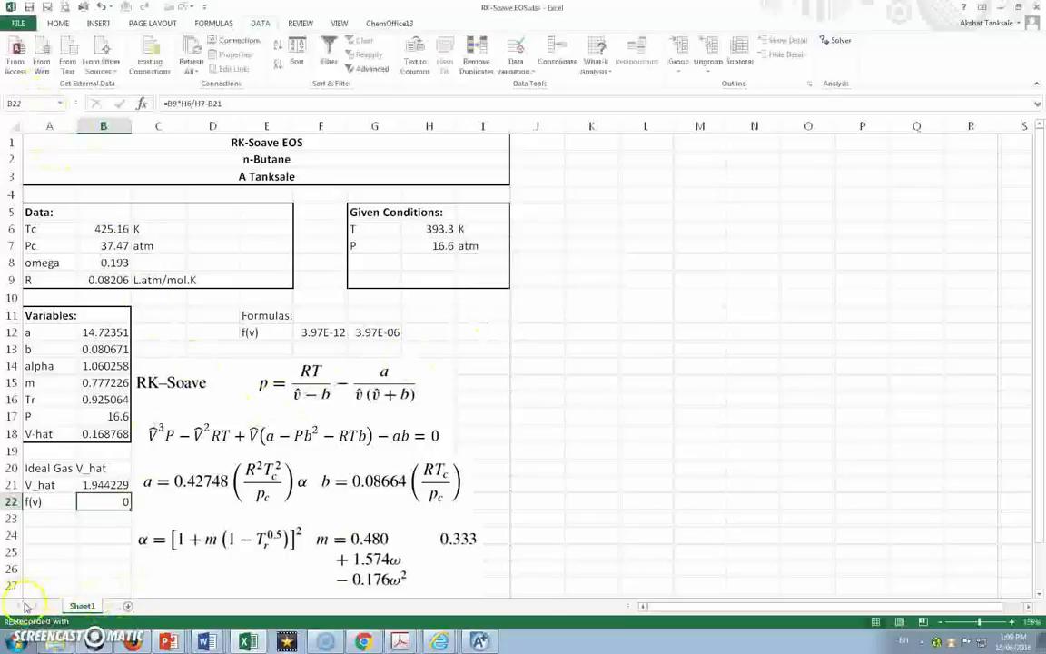
# - Make the RK-Soave V-hat value in B18 and the ideal gas V_hat value in B21 bold
pyautogui.click(109, 434)
pyautogui.hotkey('ctrl', 'b')
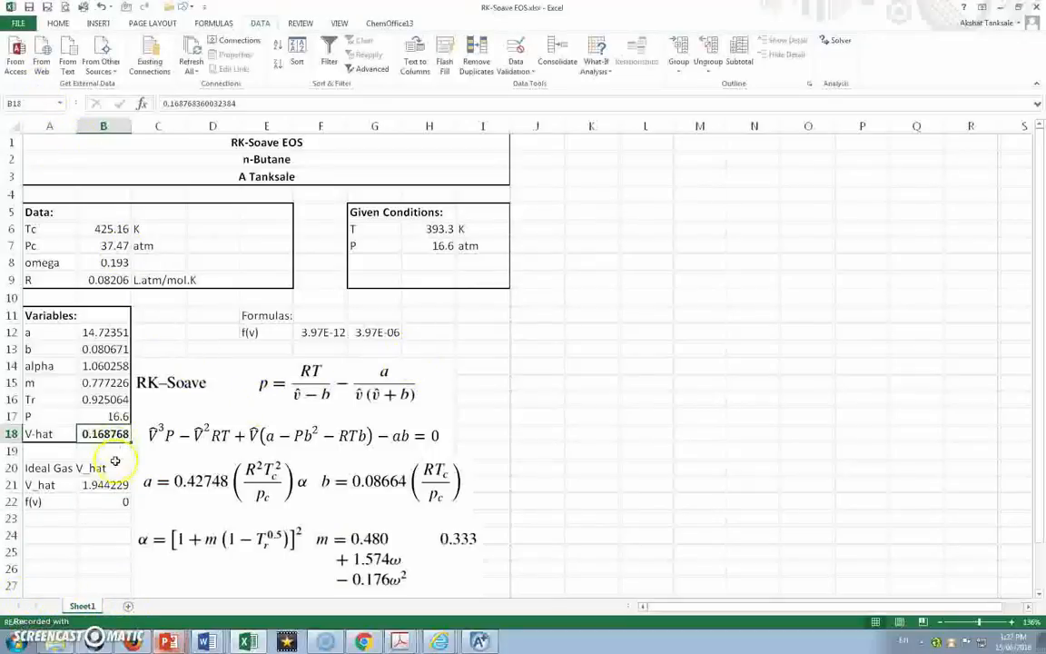
pyautogui.click(109, 485)
pyautogui.hotkey('ctrl', 'b')
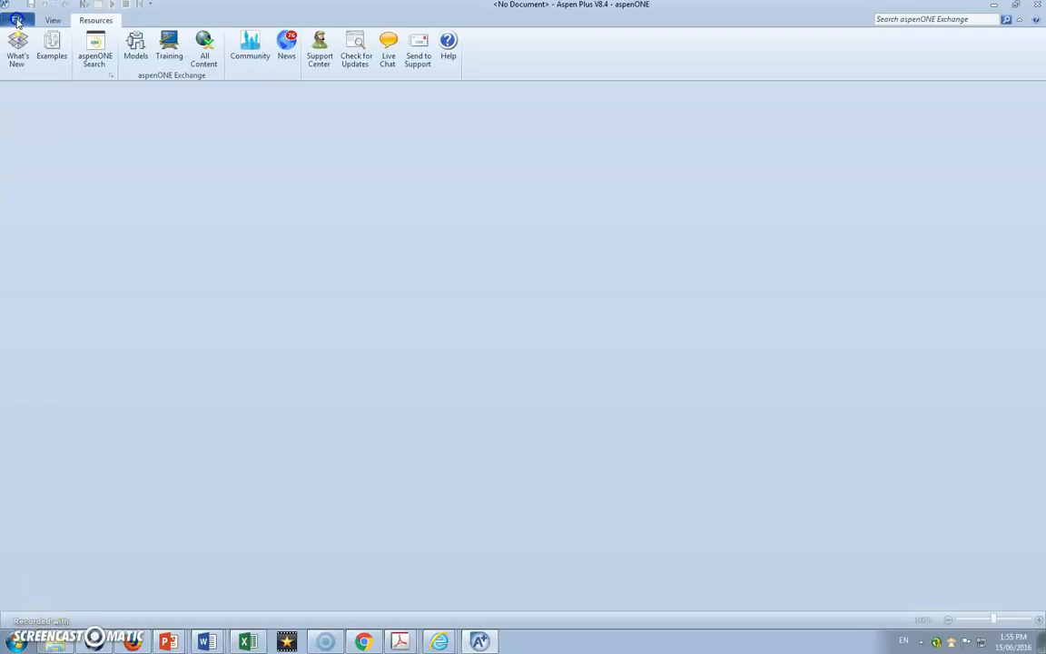
# - In Aspen Plus, create a new simulation from the Chemical Processes template "Chemicals with Metric Units"
pyautogui.click(16, 20)
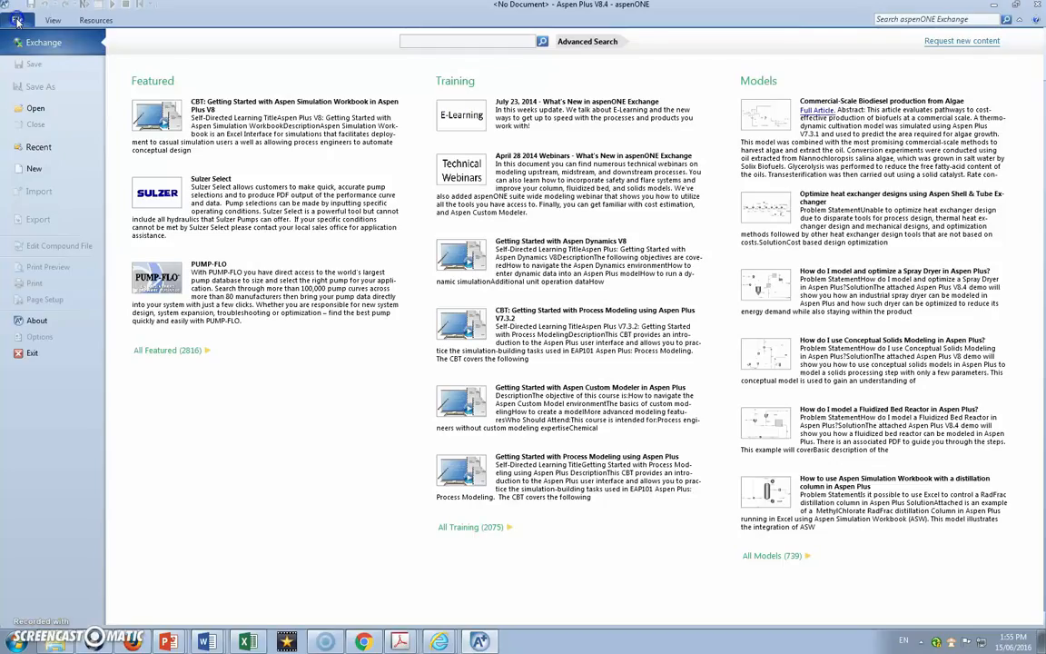
pyautogui.click(36, 158)
pyautogui.click(349, 243)
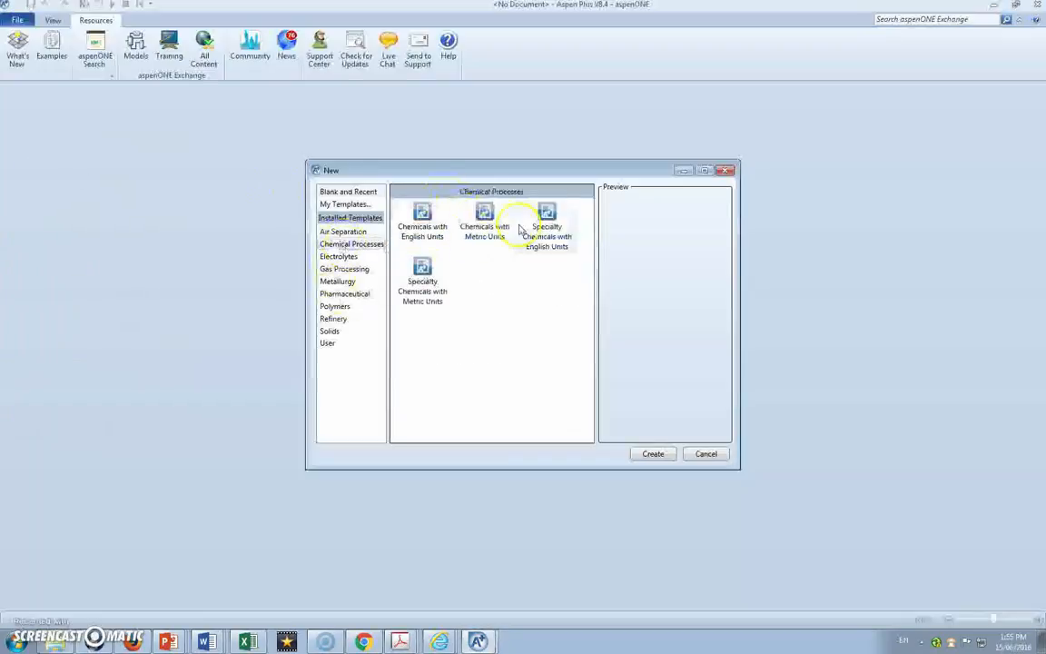
pyautogui.click(484, 219)
pyautogui.click(651, 453)
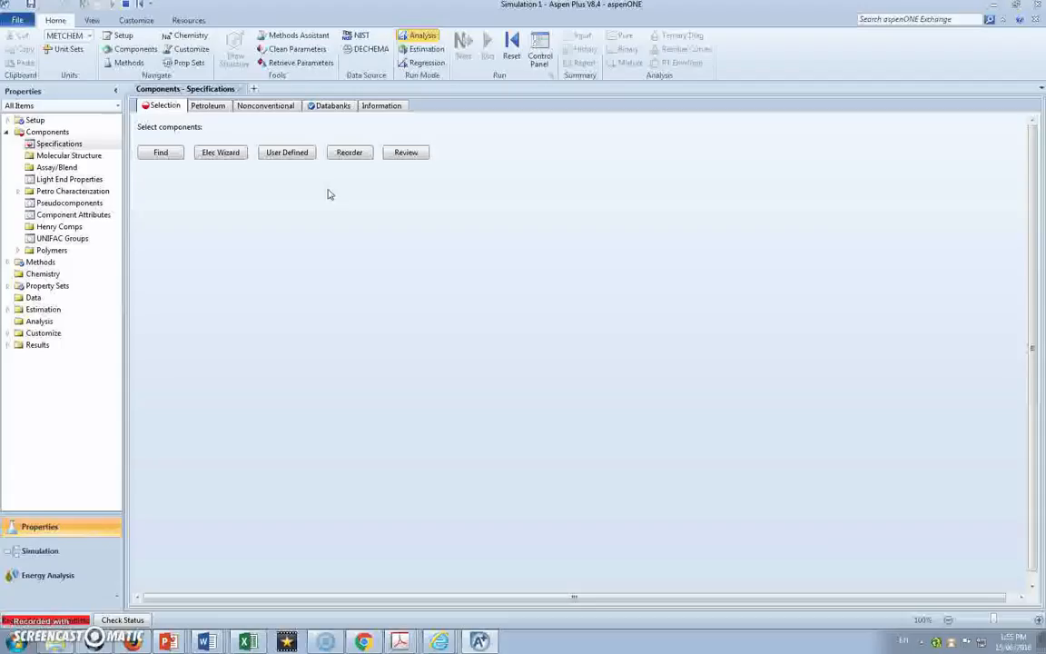
# - Add N-BUTANE as a component in the component specifications
pyautogui.click(165, 160)
pyautogui.write('N')
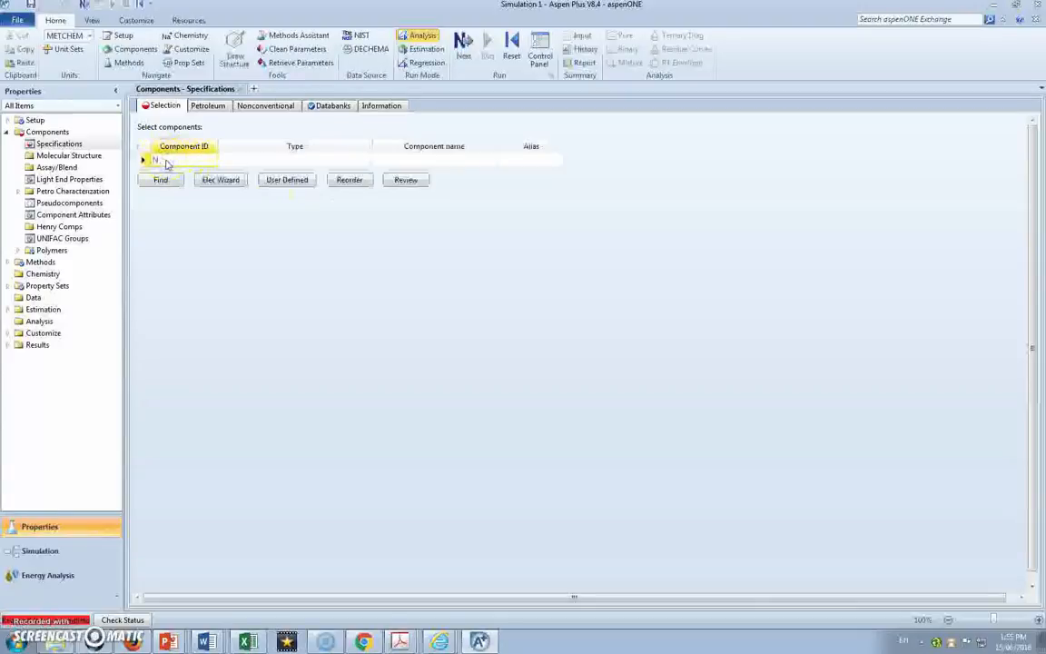
pyautogui.write('-BUTANE')
pyautogui.press('Return')
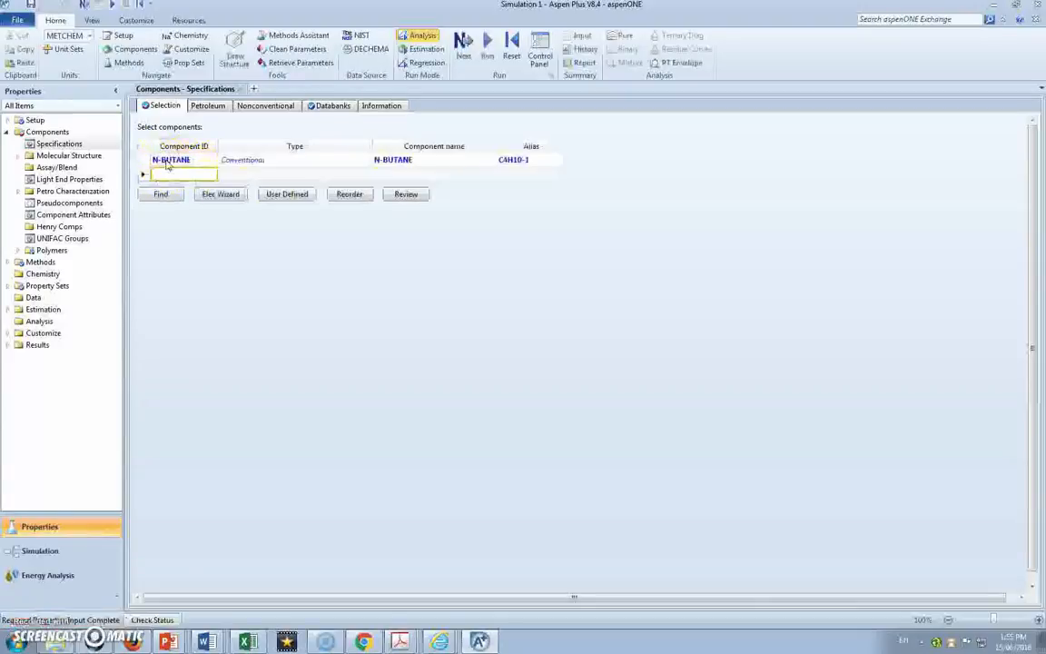
# - Set the global property method to RK-SOAVE in the methods specifications
pyautogui.click(8, 262)
pyautogui.click(60, 273)
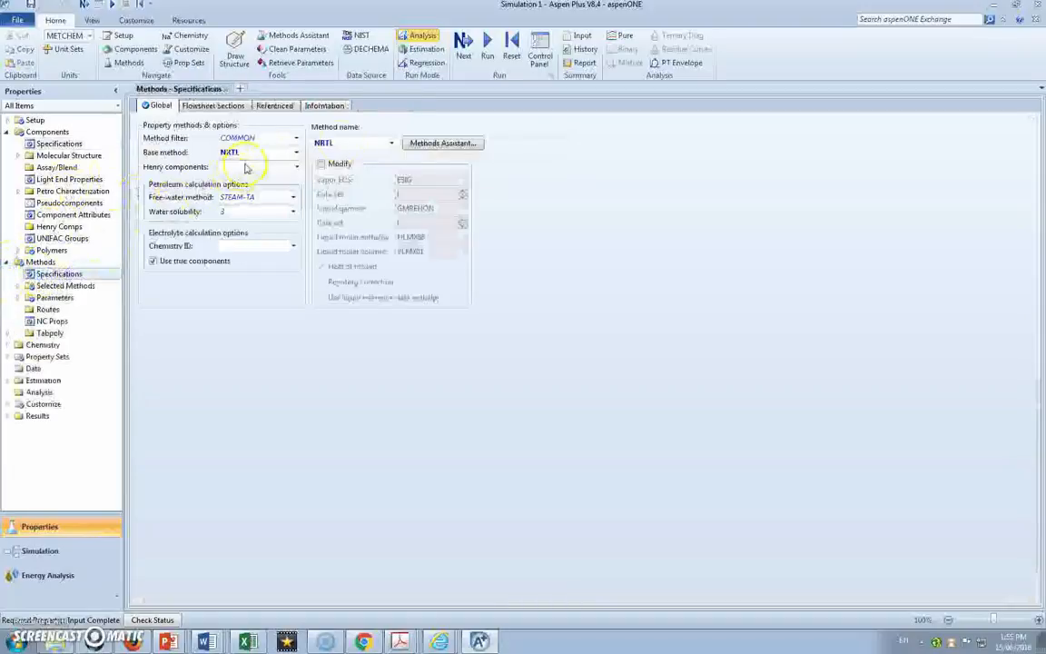
pyautogui.click(391, 142)
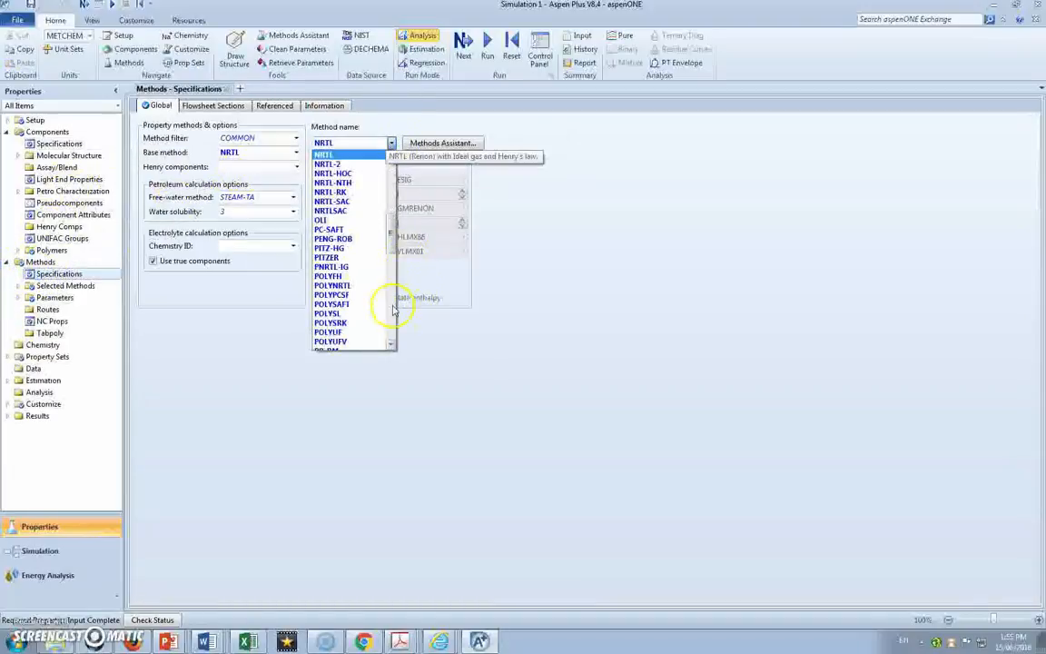
pyautogui.scroll(-7, 386, 264)
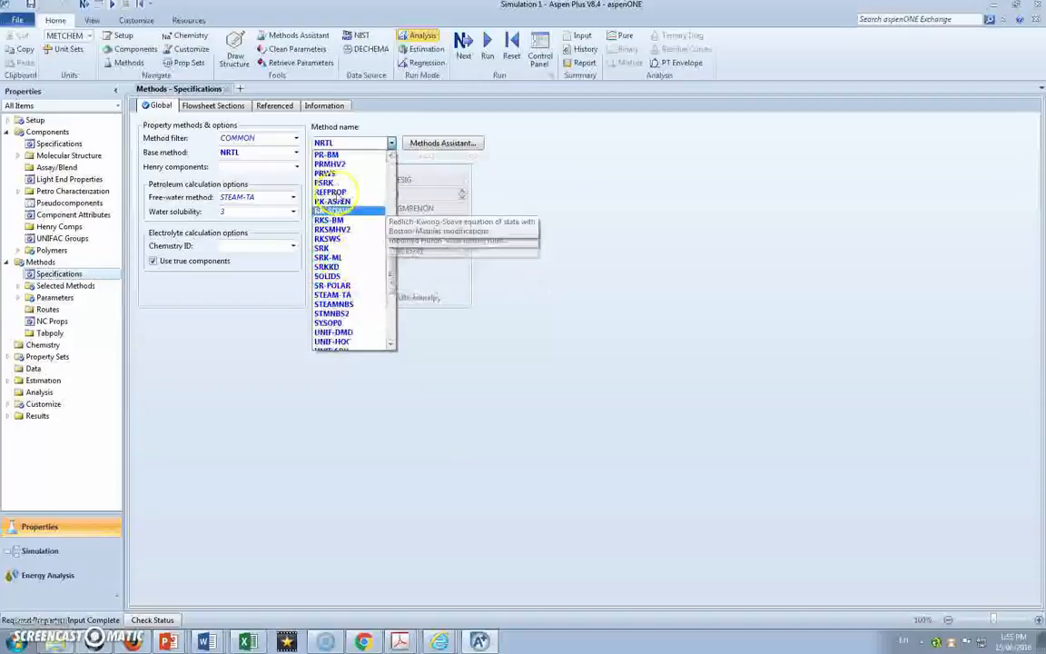
pyautogui.click(368, 208)
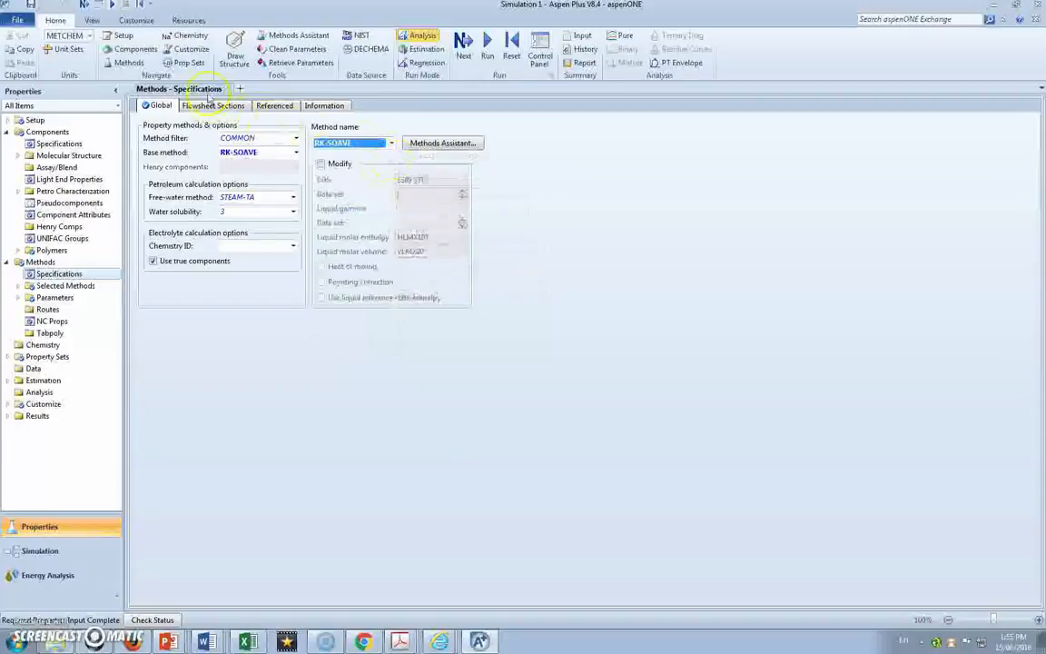
# - Start a pure component analysis of the thermodynamic property V and add N-BUTANE to its selected components
pyautogui.click(624, 38)
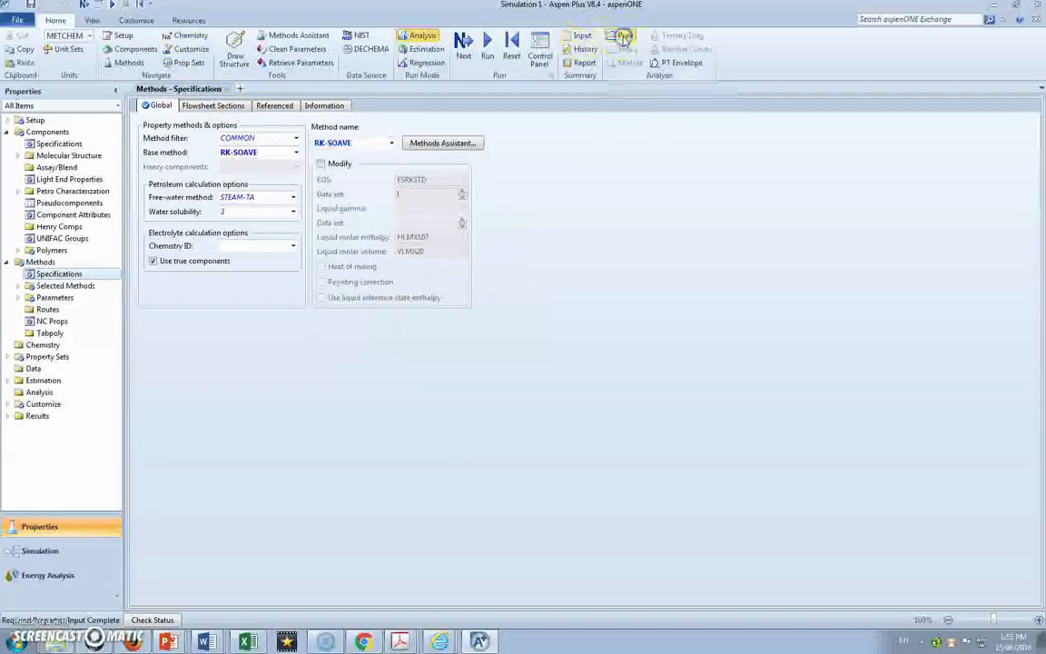
pyautogui.click(292, 153)
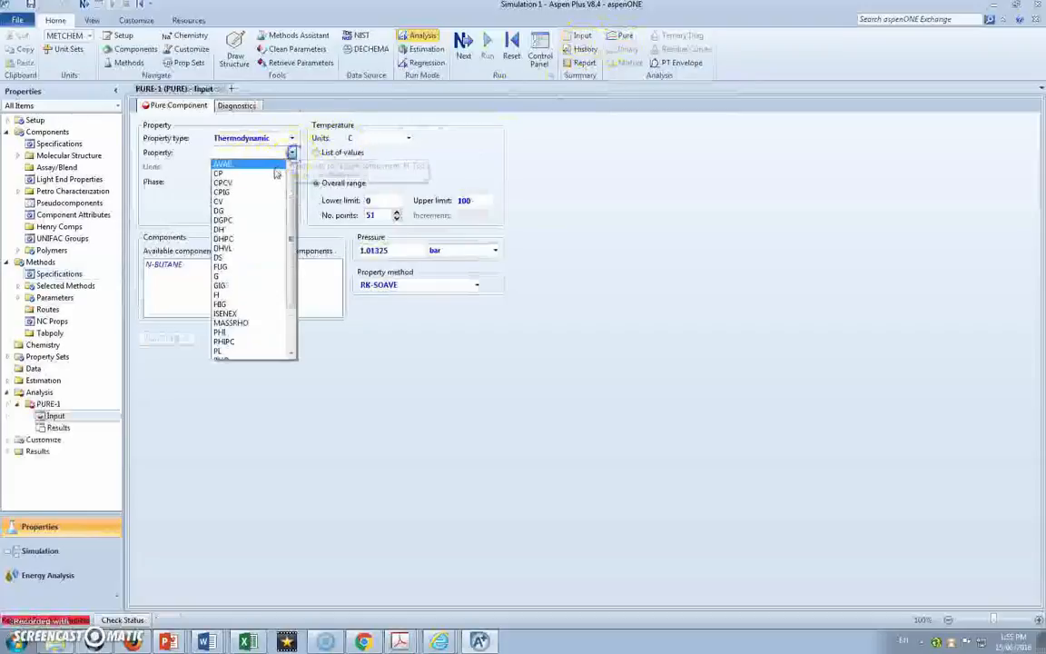
pyautogui.scroll(-2, 245, 335)
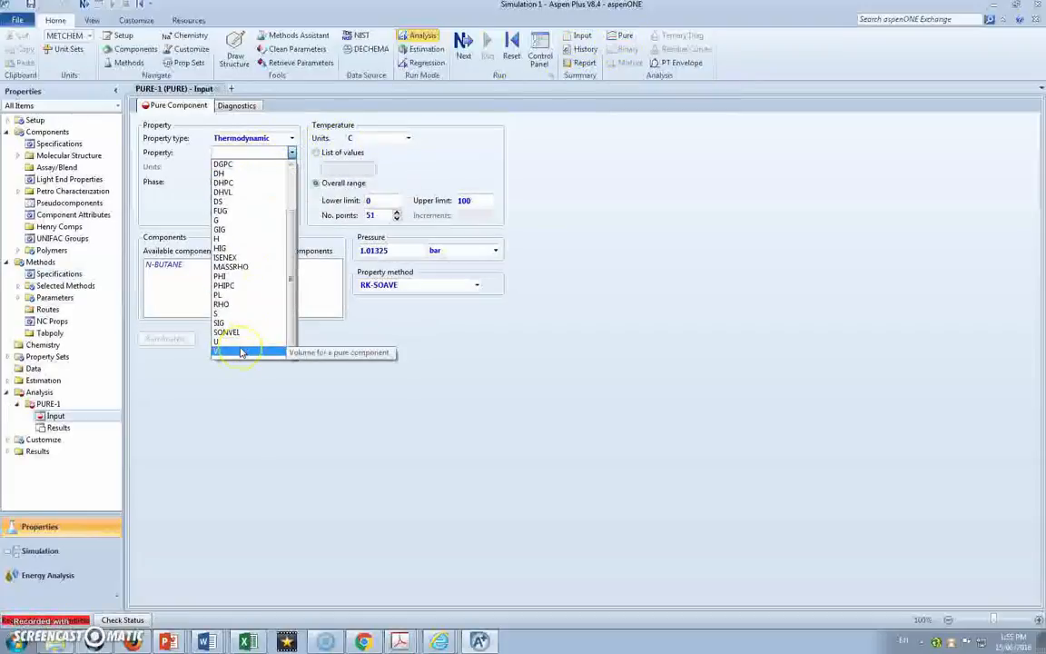
pyautogui.click(241, 352)
pyautogui.click(206, 263)
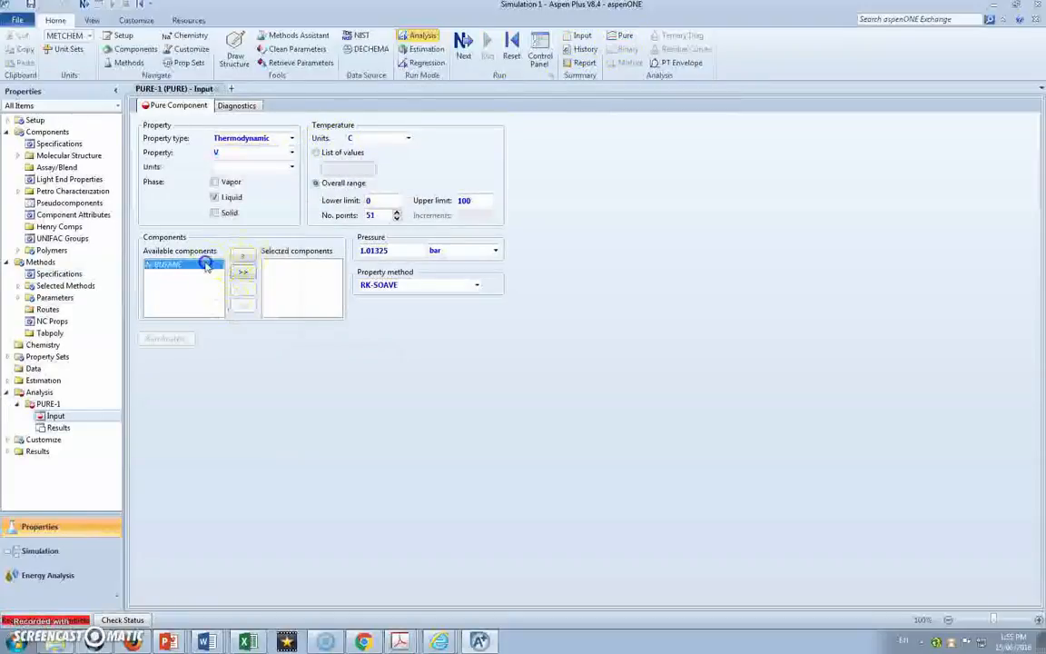
pyautogui.click(243, 257)
# - Set the analysis temperature units to K, with a range from 393.3 to 395 and 5 points
pyautogui.click(380, 138)
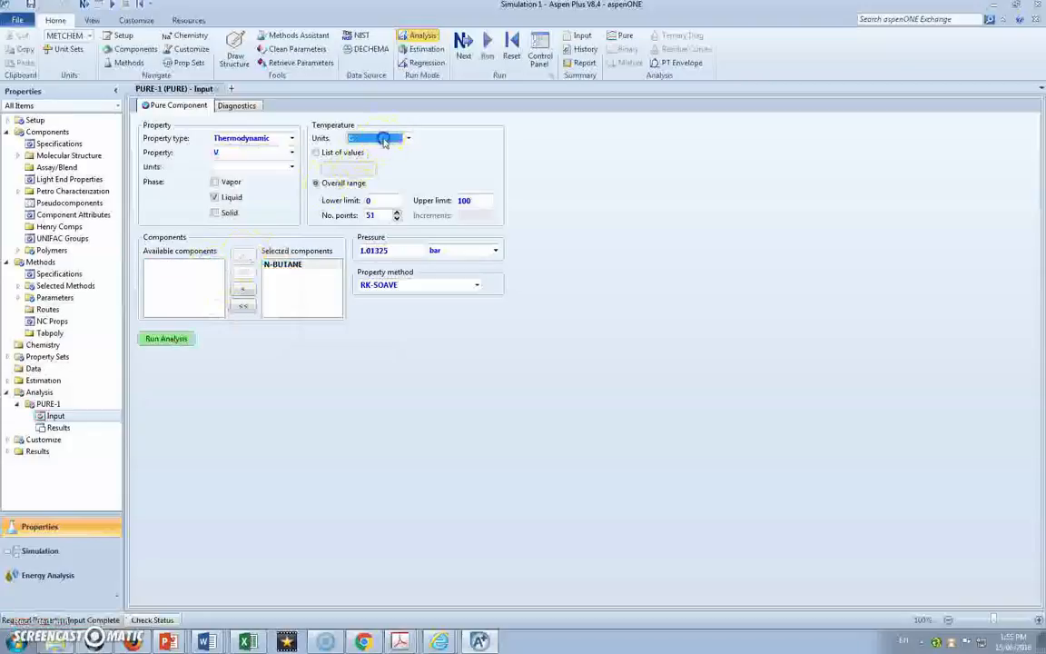
pyautogui.click(409, 140)
pyautogui.click(394, 151)
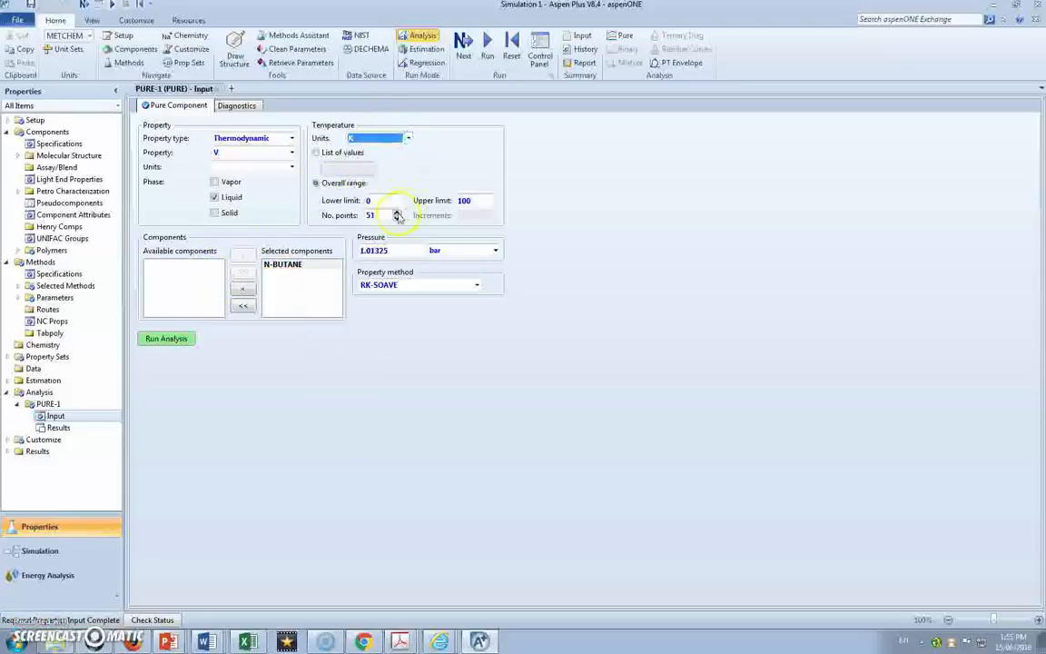
pyautogui.click(388, 201)
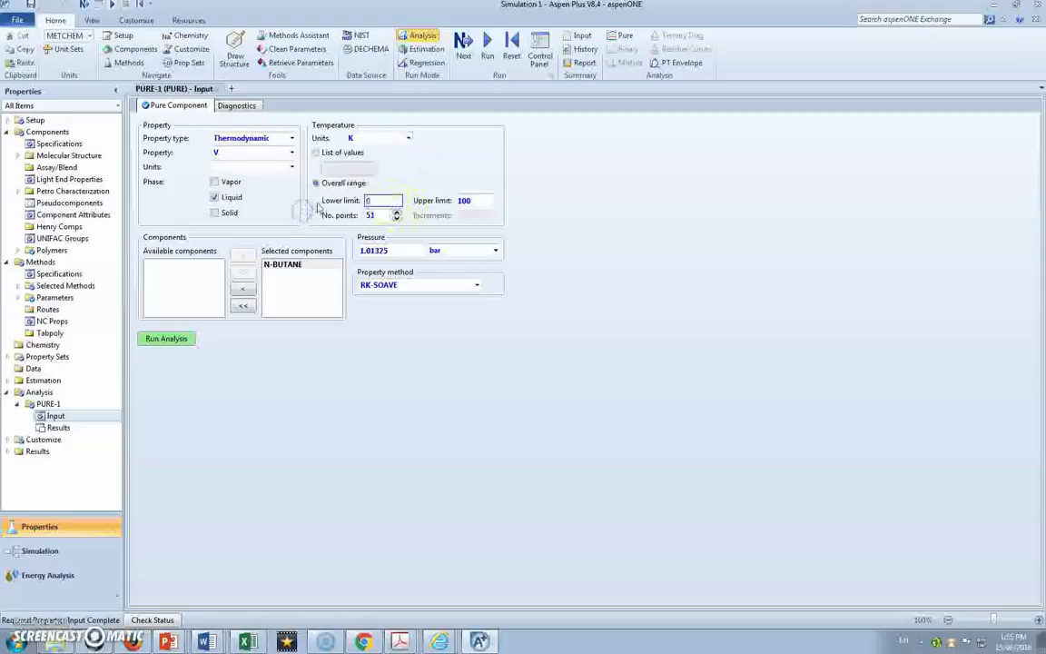
pyautogui.write('393')
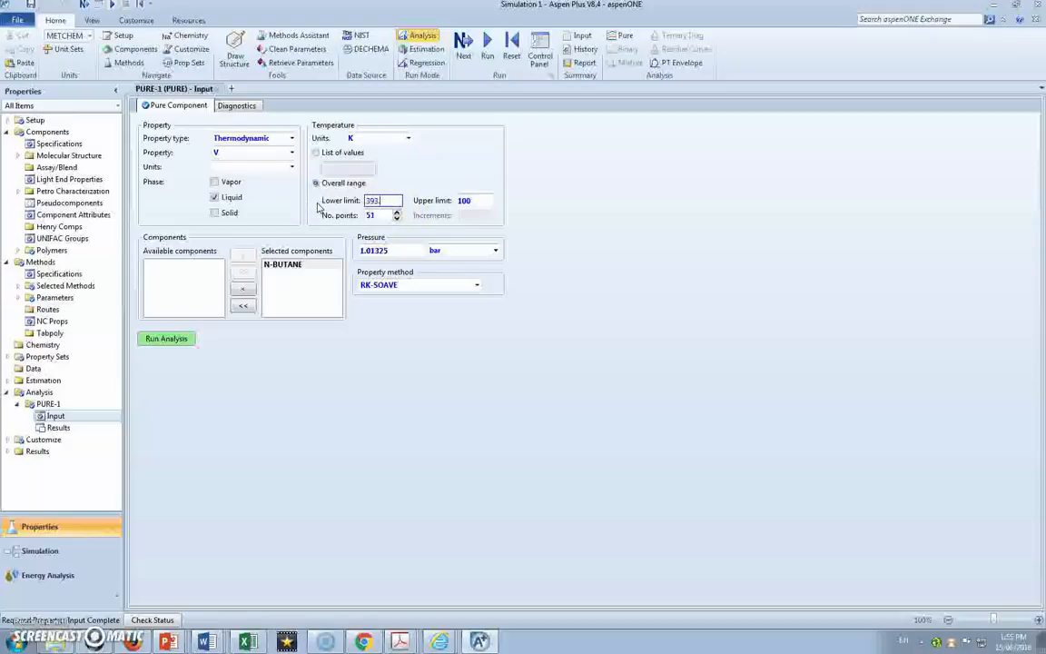
pyautogui.write('.3')
pyautogui.click(479, 201)
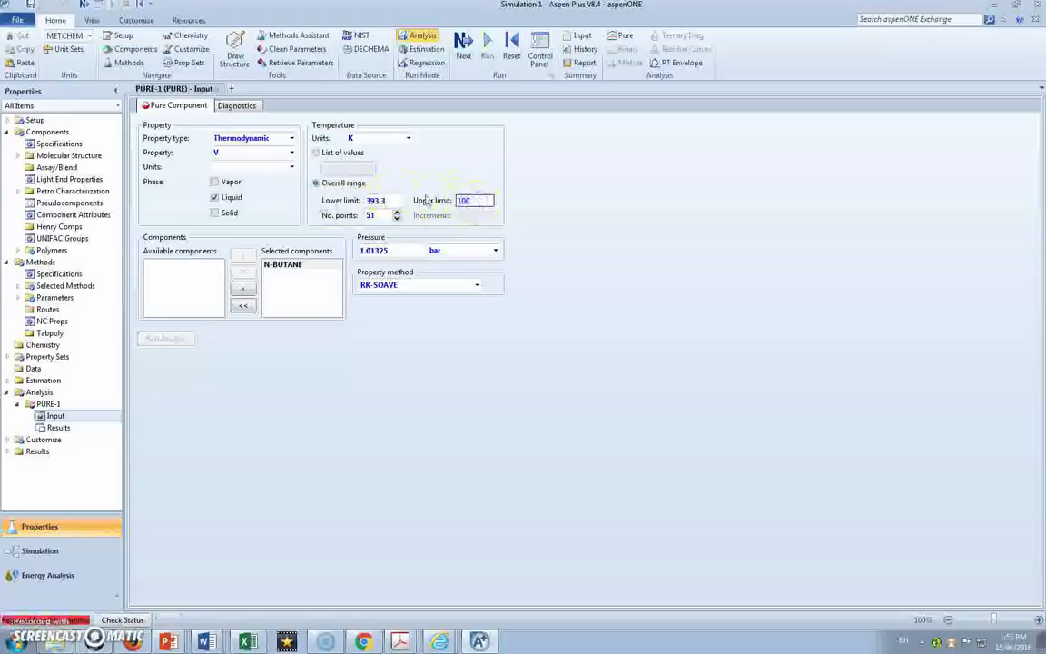
pyautogui.write('395')
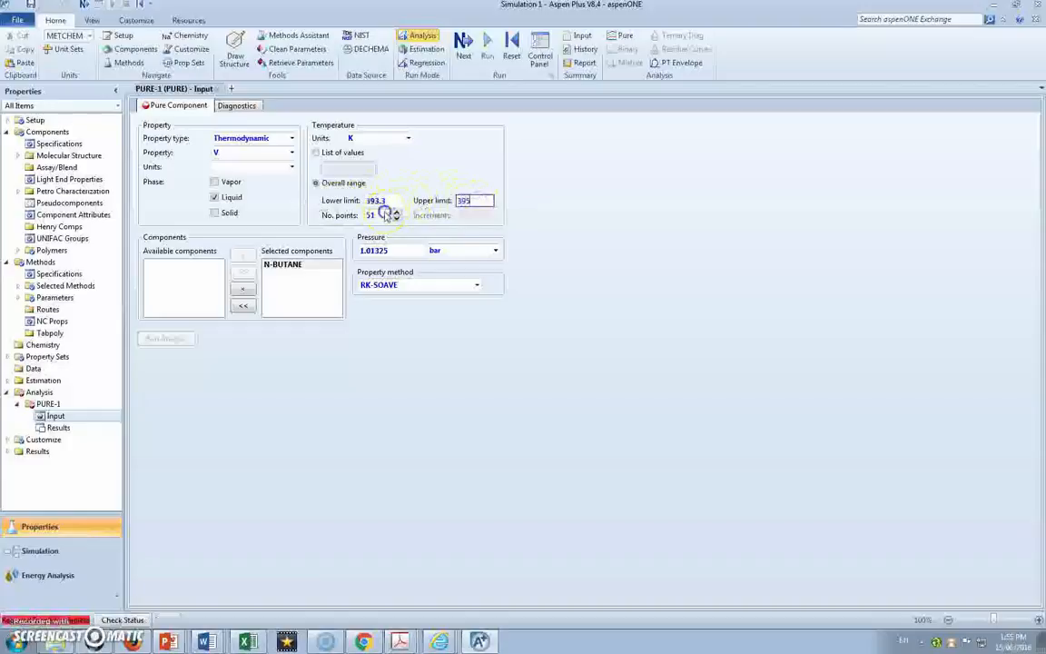
pyautogui.click(383, 215)
pyautogui.press('BackSpace')
pyautogui.write('5')
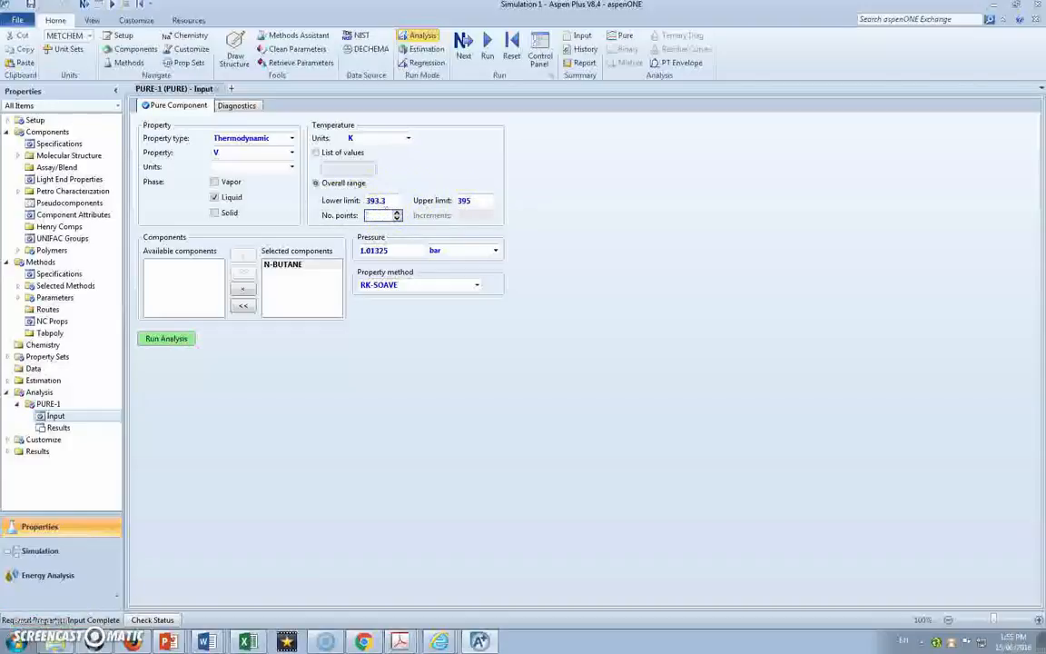
# - Set the analysis pressure to 16.6 atm and run the analysis
pyautogui.click(381, 249)
pyautogui.write('16.6')
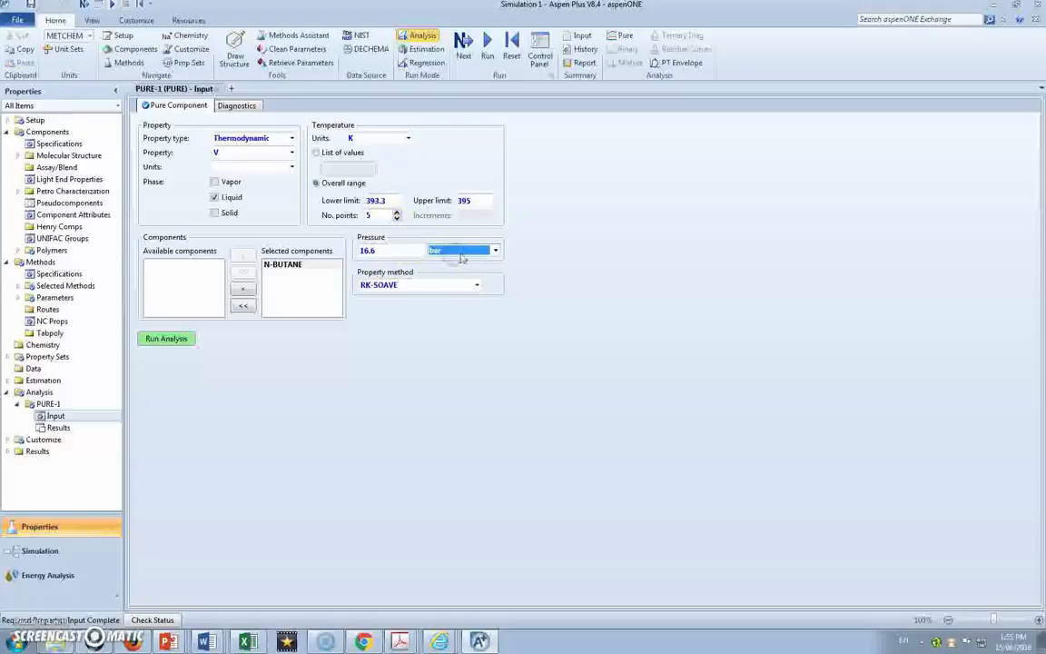
pyautogui.click(467, 250)
pyautogui.click(460, 282)
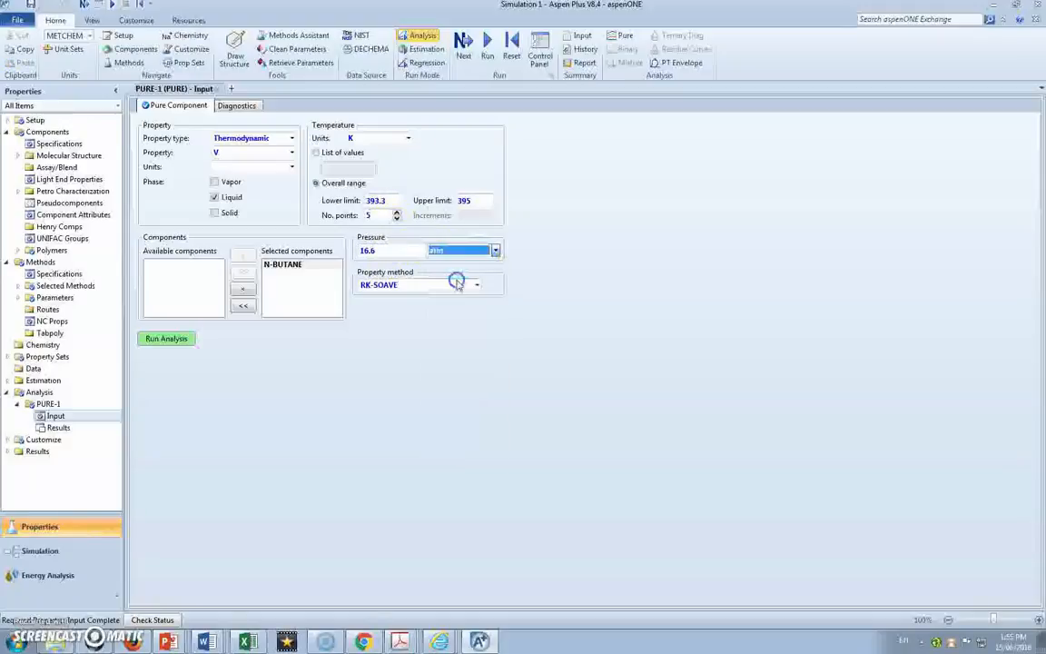
pyautogui.click(163, 340)
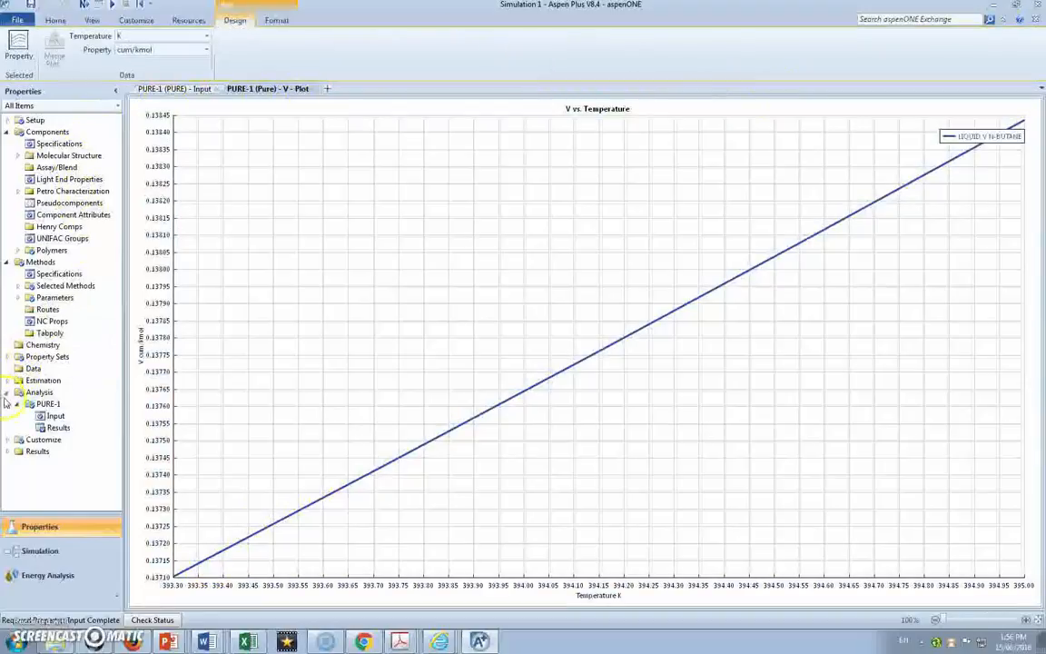
# - Open the PURE-1 results table and compare its liquid volume at 393.3 K with V-hat in the Excel sheet, returning to Aspen Plus
pyautogui.click(57, 426)
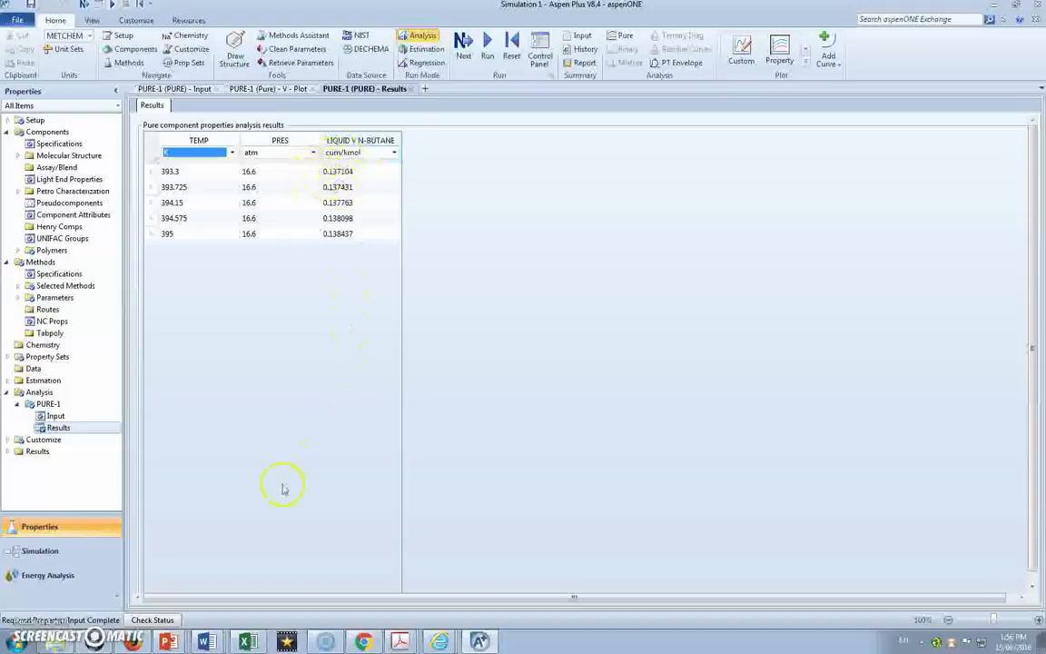
pyautogui.click(249, 639)
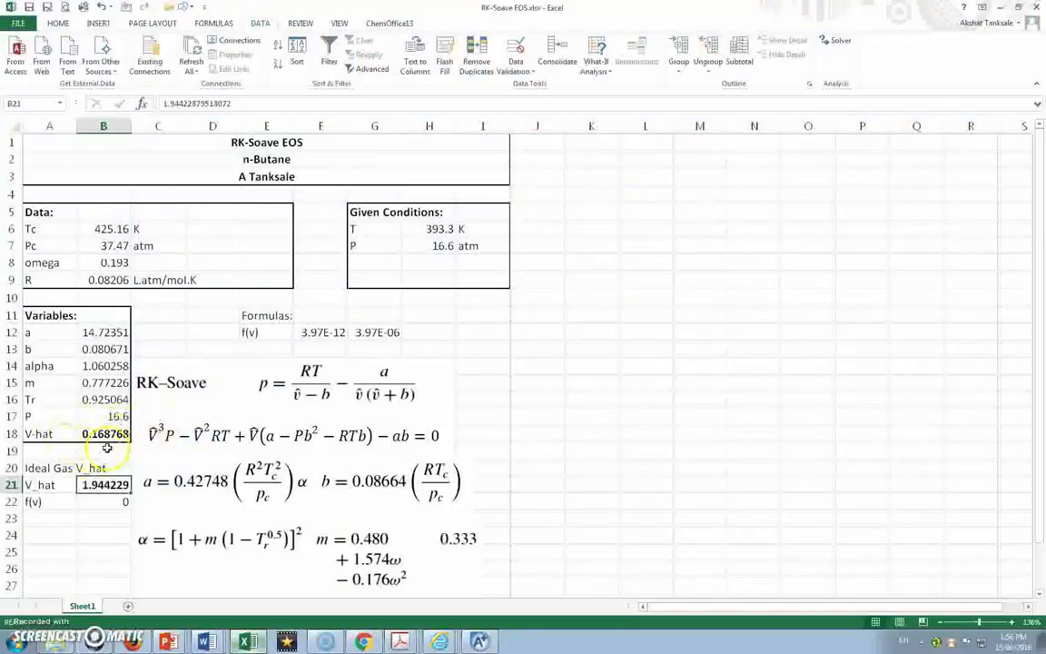
pyautogui.click(479, 640)
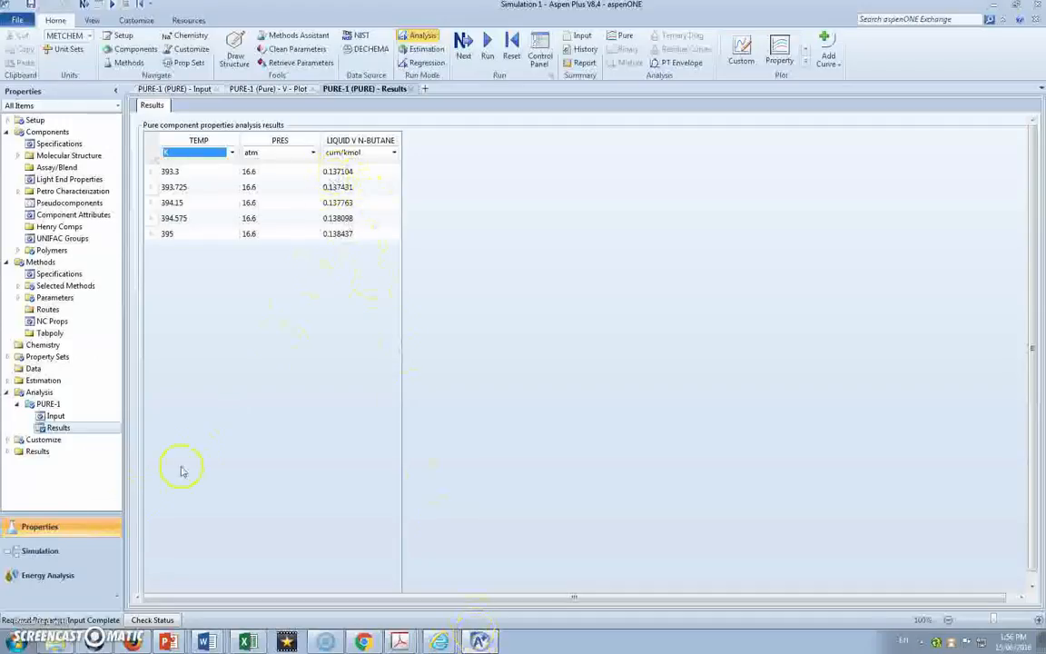